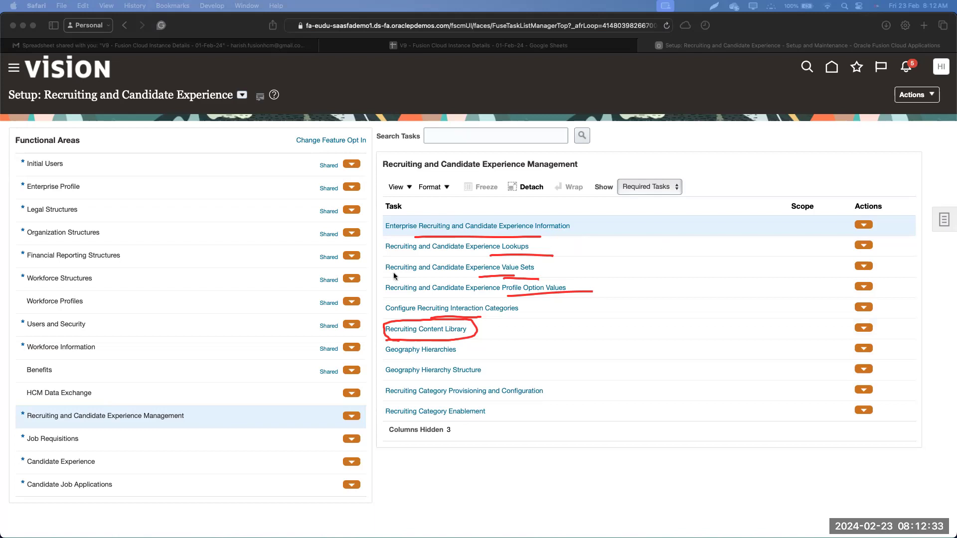
{"action": "mouse_move", "coordinate": [384, 280]}
{"action": "left_mouse_down"}
{"action": "mouse_move", "coordinate": [382, 242]}
{"action": "mouse_move", "coordinate": [622, 313]}
{"action": "mouse_move", "coordinate": [555, 425]}
{"action": "mouse_move", "coordinate": [390, 367]}
{"action": "left_mouse_up"}
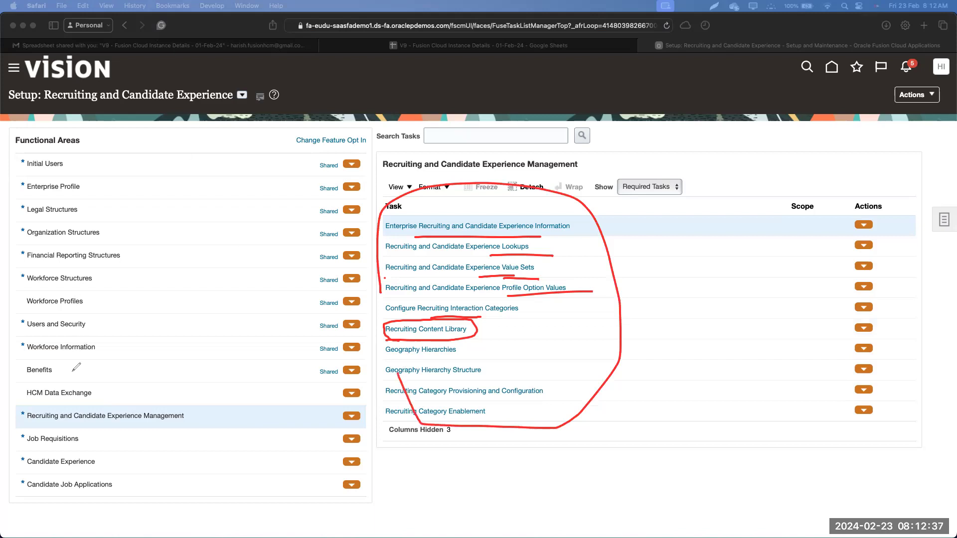
{"action": "mouse_move", "coordinate": [30, 427]}
{"action": "left_mouse_down"}
{"action": "mouse_move", "coordinate": [167, 427]}
{"action": "mouse_move", "coordinate": [182, 396]}
{"action": "mouse_move", "coordinate": [27, 401]}
{"action": "left_mouse_up"}
{"action": "left_click_drag", "start_coordinate": [69, 490], "coordinate": [84, 491]}
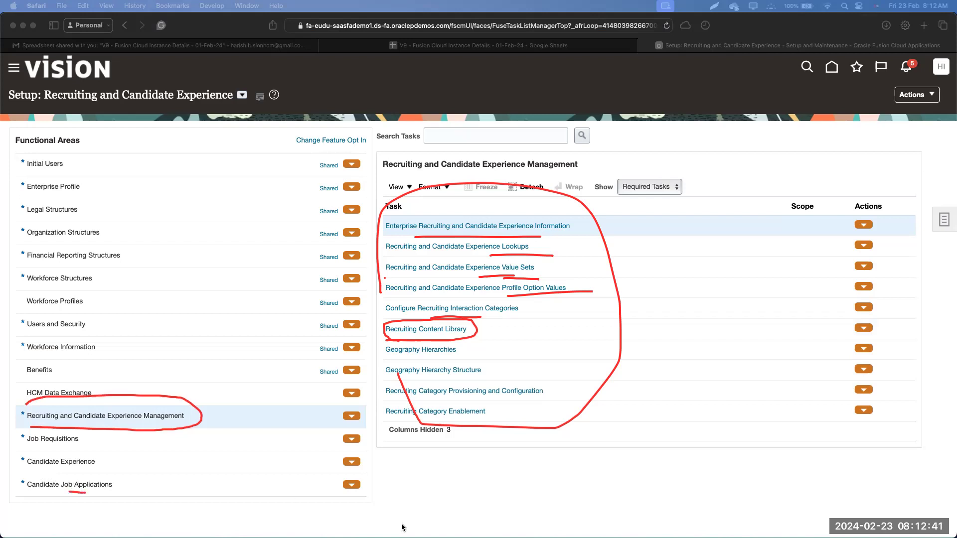
{"action": "key", "text": "super+z"}
{"action": "key", "text": "super+z"}
{"action": "mouse_move", "coordinate": [124, 492]}
{"action": "left_mouse_down"}
{"action": "mouse_move", "coordinate": [78, 497]}
{"action": "mouse_move", "coordinate": [4, 474]}
{"action": "mouse_move", "coordinate": [27, 406]}
{"action": "mouse_move", "coordinate": [221, 413]}
{"action": "left_mouse_up"}
{"action": "mouse_move", "coordinate": [210, 473]}
{"action": "left_mouse_down"}
{"action": "mouse_move", "coordinate": [127, 500]}
{"action": "mouse_move", "coordinate": [92, 493]}
{"action": "left_mouse_up"}
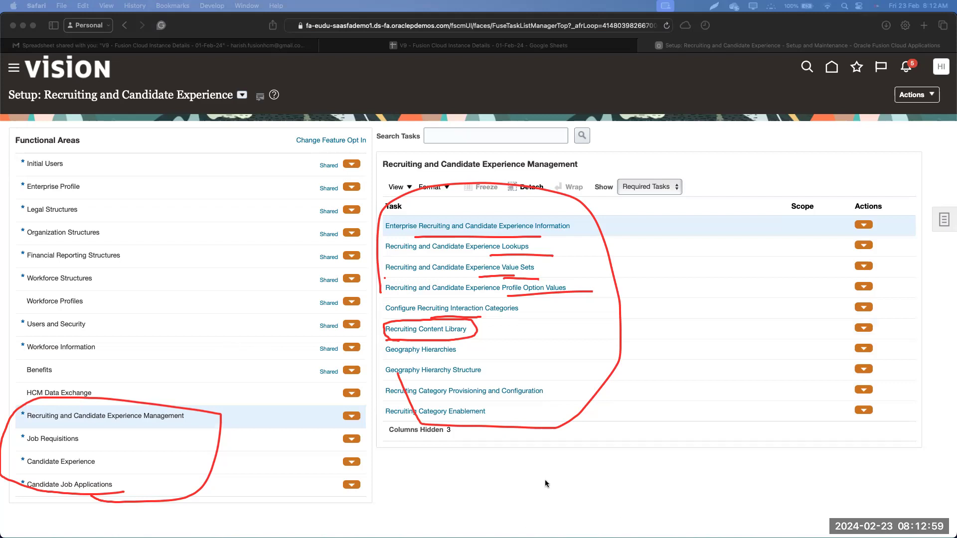
{"action": "key", "text": "Escape"}
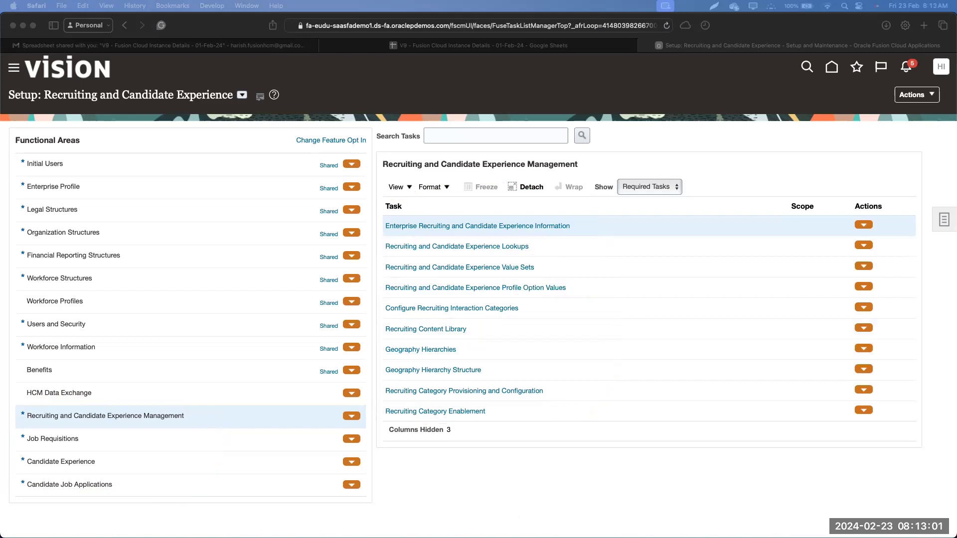
- Open the Recruiting Content Library task from Recruiting and Candidate Experience Management and look through its content items
{"action": "left_click", "coordinate": [495, 333]}
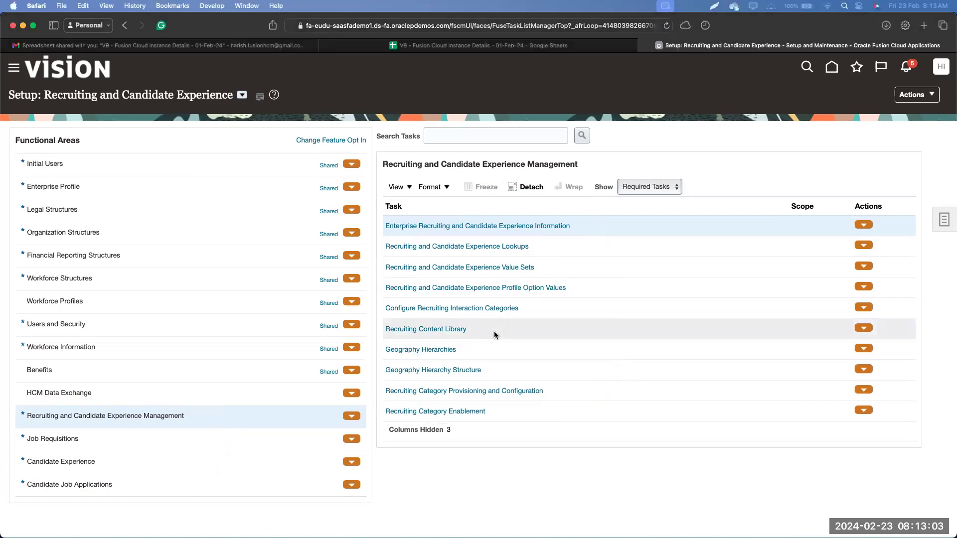
{"action": "left_click", "coordinate": [453, 330]}
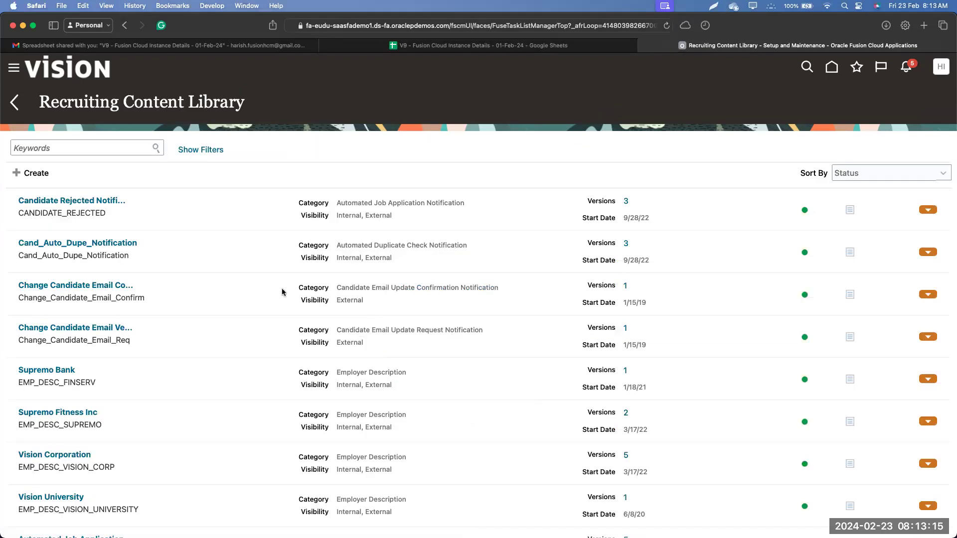
{"action": "scroll", "coordinate": [282, 292], "scroll_direction": "down", "scroll_amount": 4}
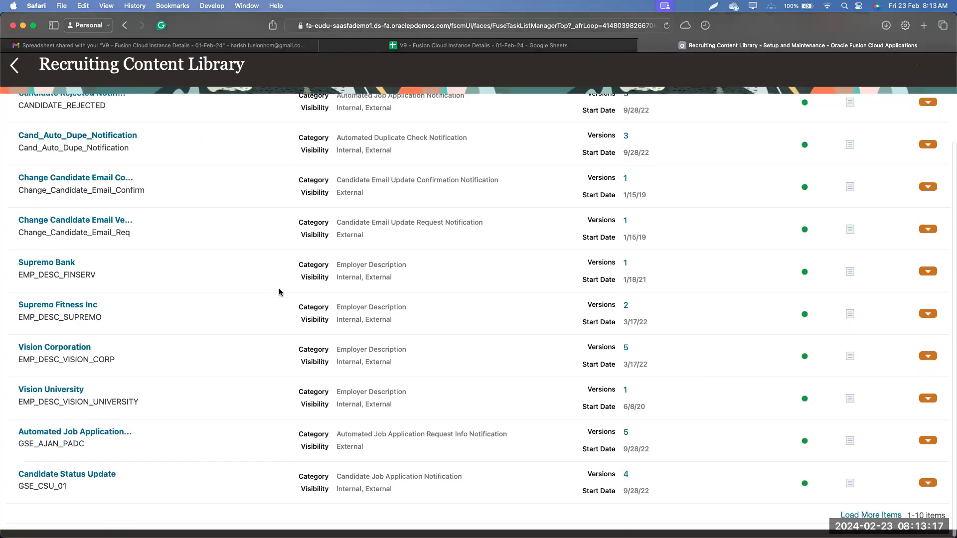
{"action": "scroll", "coordinate": [276, 358], "scroll_direction": "up", "scroll_amount": 4}
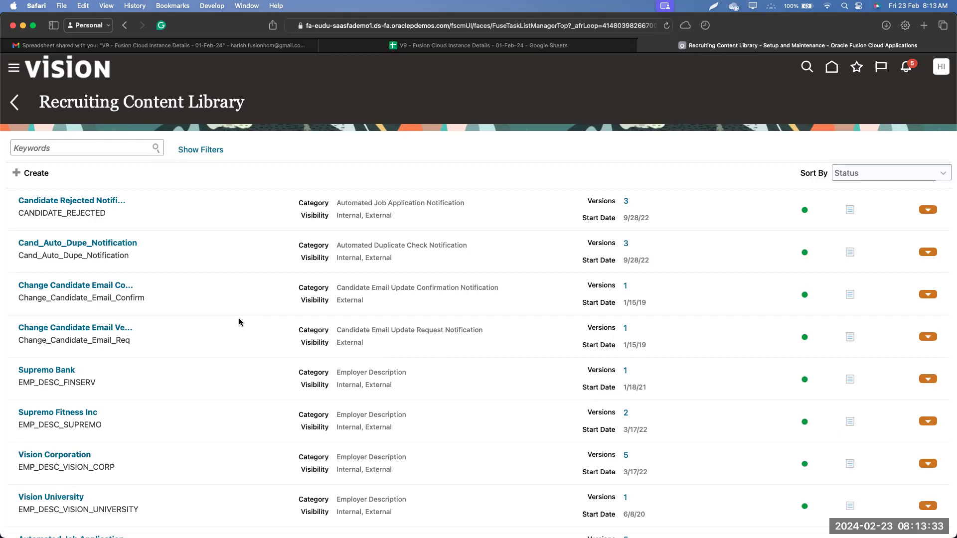
- Show the library's filters and look over the visibility, status and category options
{"action": "left_click", "coordinate": [197, 152]}
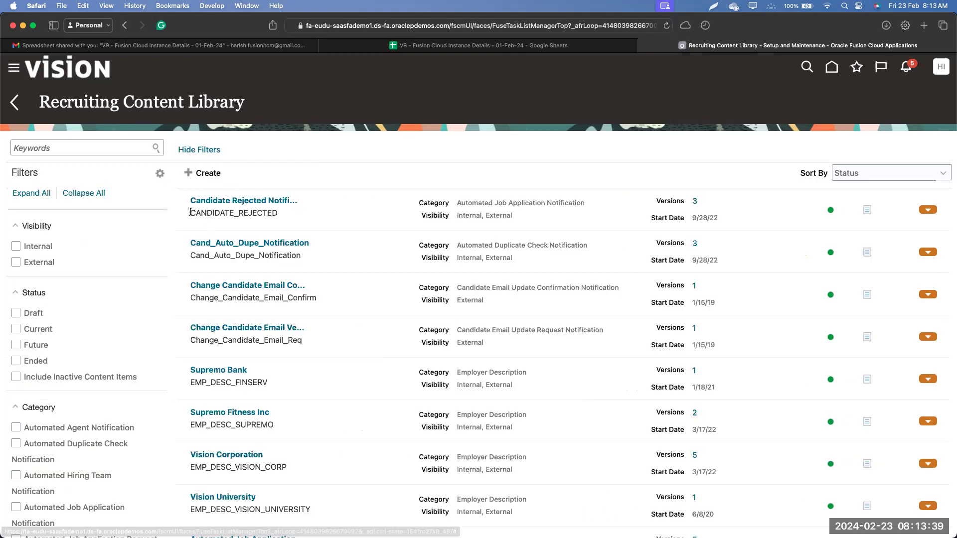
{"action": "scroll", "coordinate": [151, 271], "scroll_direction": "down", "scroll_amount": 4}
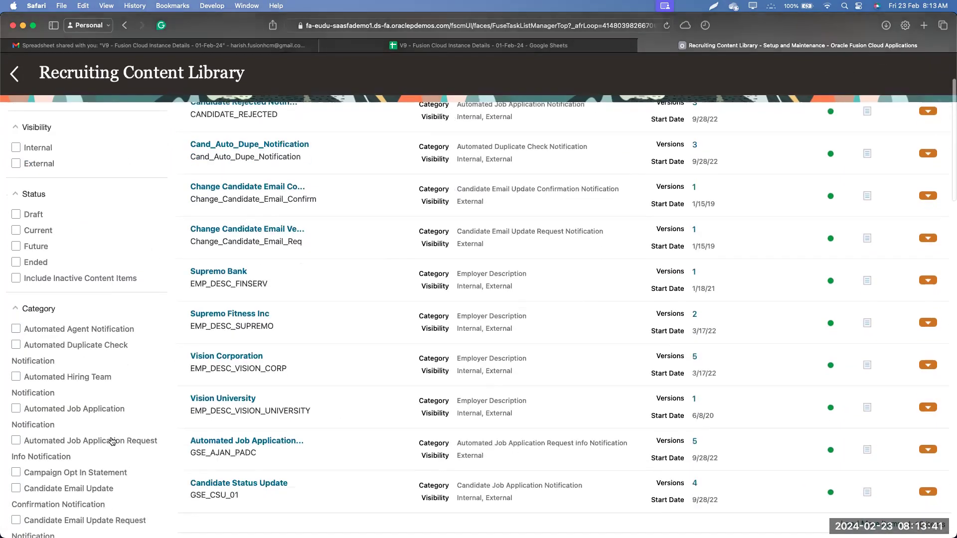
{"action": "scroll", "coordinate": [111, 441], "scroll_direction": "down", "scroll_amount": 4}
{"action": "scroll", "coordinate": [111, 438], "scroll_direction": "up", "scroll_amount": 8}
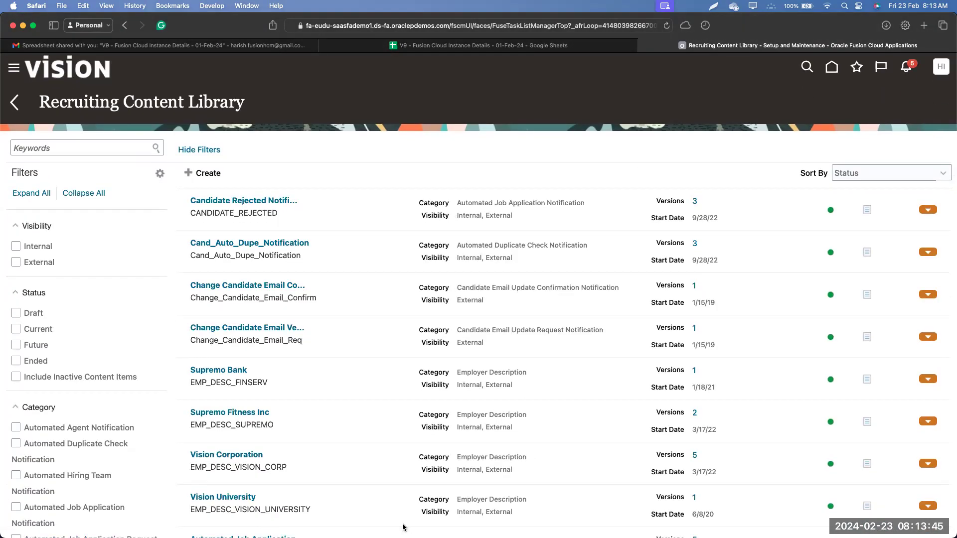
{"action": "mouse_move", "coordinate": [14, 275]}
{"action": "left_mouse_down"}
{"action": "mouse_move", "coordinate": [4, 233]}
{"action": "mouse_move", "coordinate": [79, 219]}
{"action": "mouse_move", "coordinate": [65, 272]}
{"action": "mouse_move", "coordinate": [32, 279]}
{"action": "mouse_move", "coordinate": [40, 254]}
{"action": "mouse_move", "coordinate": [40, 268]}
{"action": "left_mouse_up"}
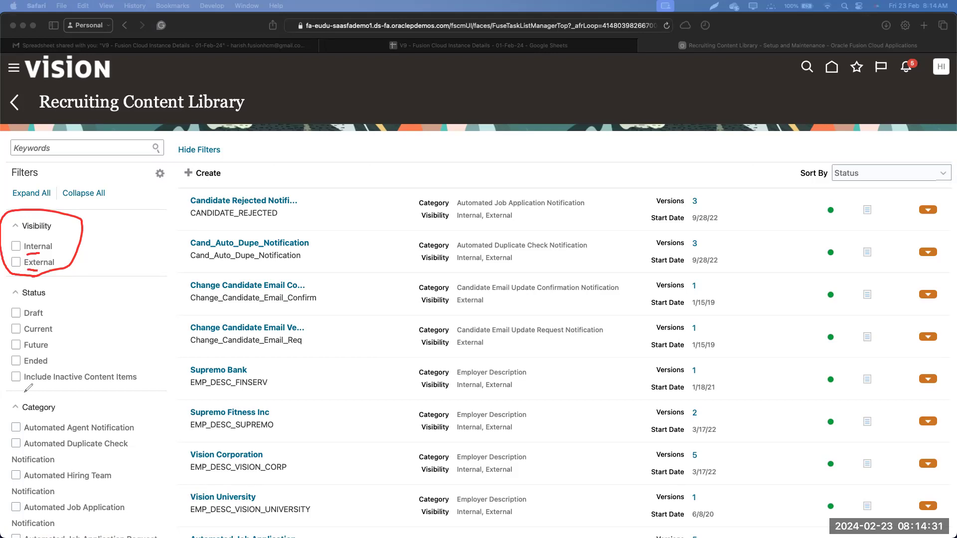
{"action": "left_click_drag", "start_coordinate": [20, 300], "coordinate": [55, 300]}
{"action": "left_click_drag", "start_coordinate": [23, 320], "coordinate": [49, 319]}
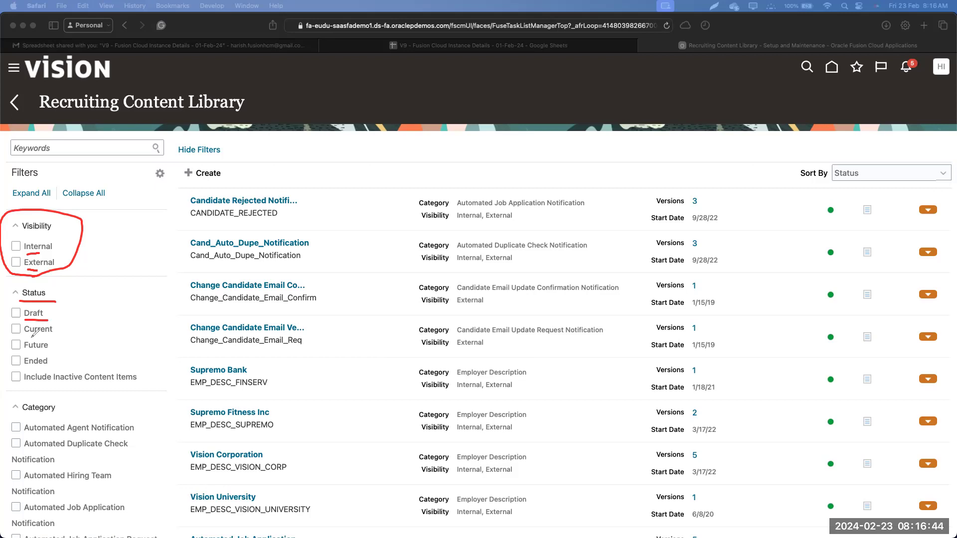
{"action": "left_click_drag", "start_coordinate": [24, 339], "coordinate": [49, 338]}
{"action": "left_click", "coordinate": [798, 290]}
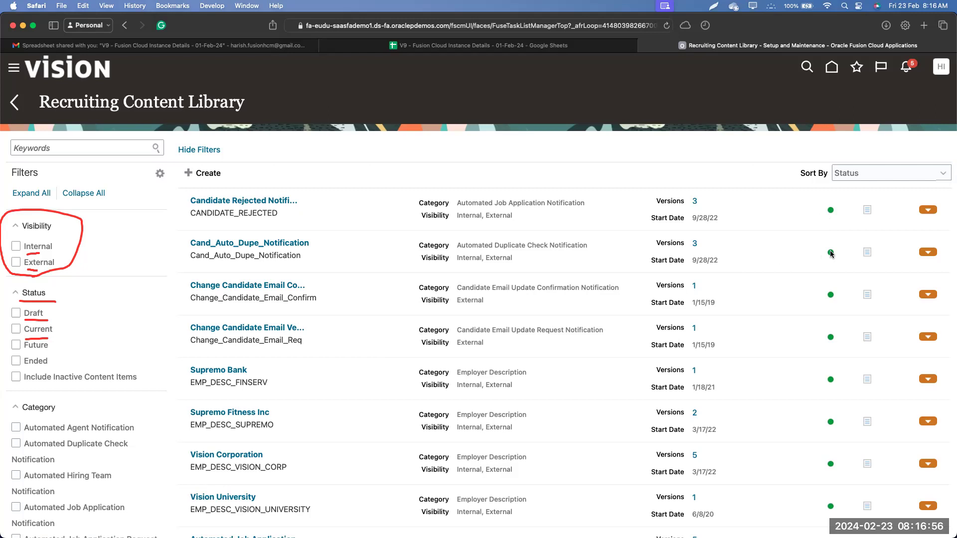
- Preview the message text of the Cand_Auto_Dupe_Notification content item, and close the preview
{"action": "mouse_move", "coordinate": [831, 254]}
{"action": "left_click", "coordinate": [867, 252]}
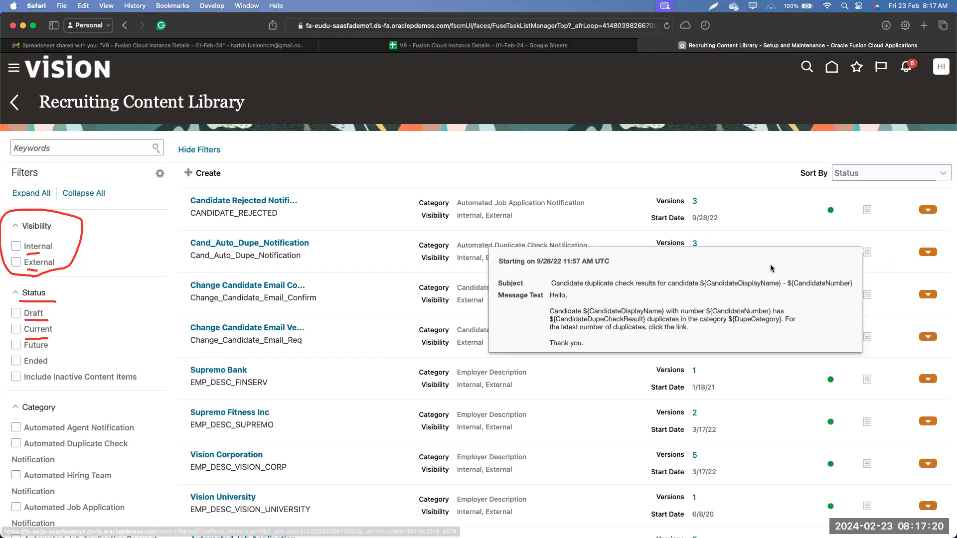
{"action": "left_click", "coordinate": [776, 387]}
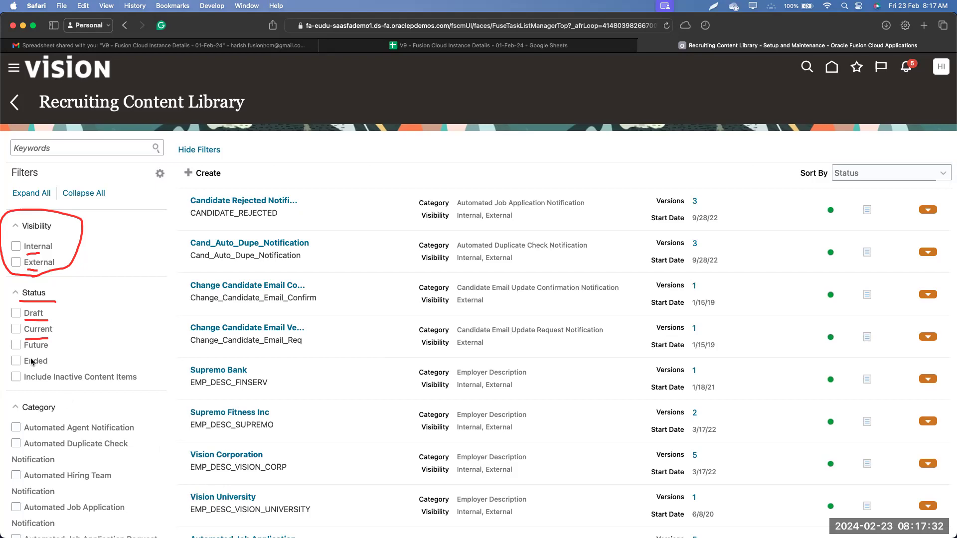
- Filter the content items by the Future status to check for matches, and remove that filter
{"action": "left_click_drag", "start_coordinate": [23, 350], "coordinate": [53, 353]}
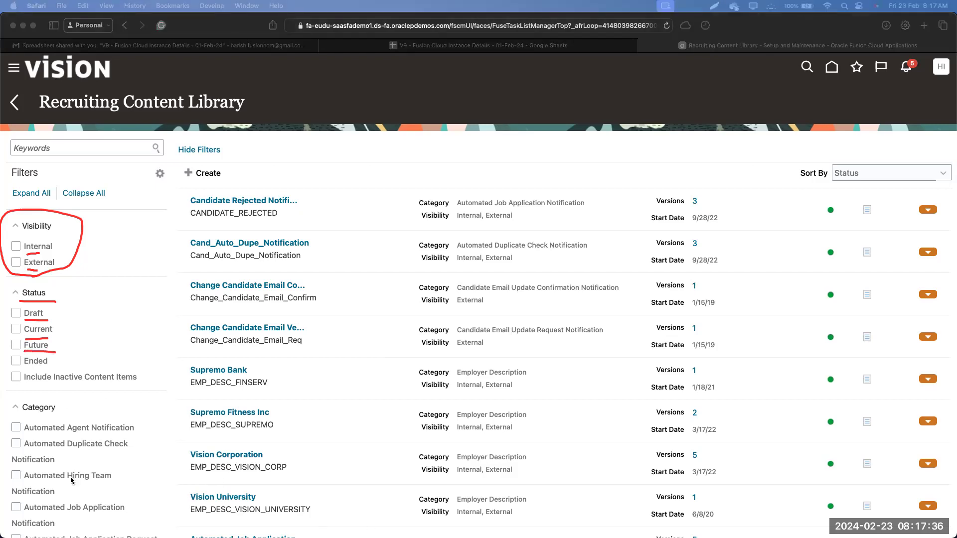
{"action": "left_click", "coordinate": [16, 351]}
{"action": "left_click", "coordinate": [16, 349]}
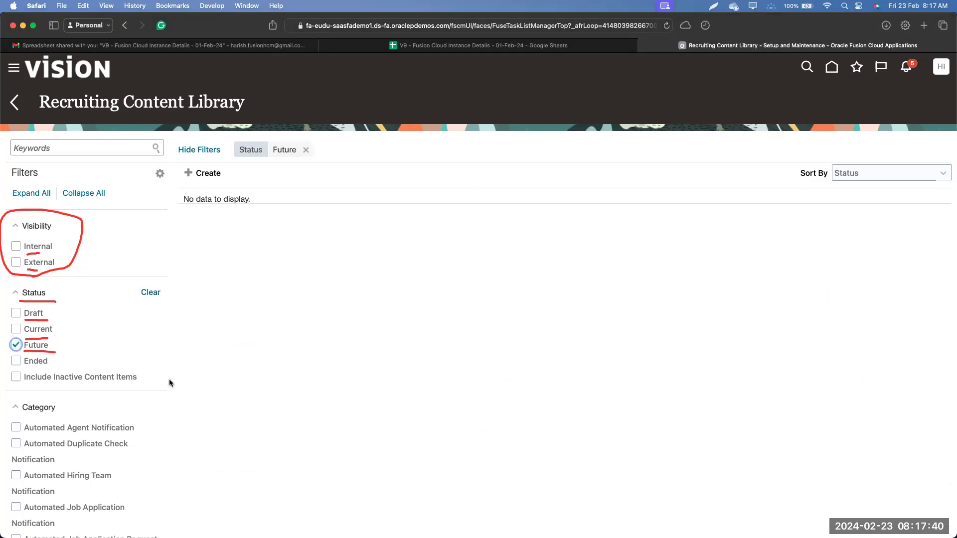
{"action": "left_click", "coordinate": [17, 345]}
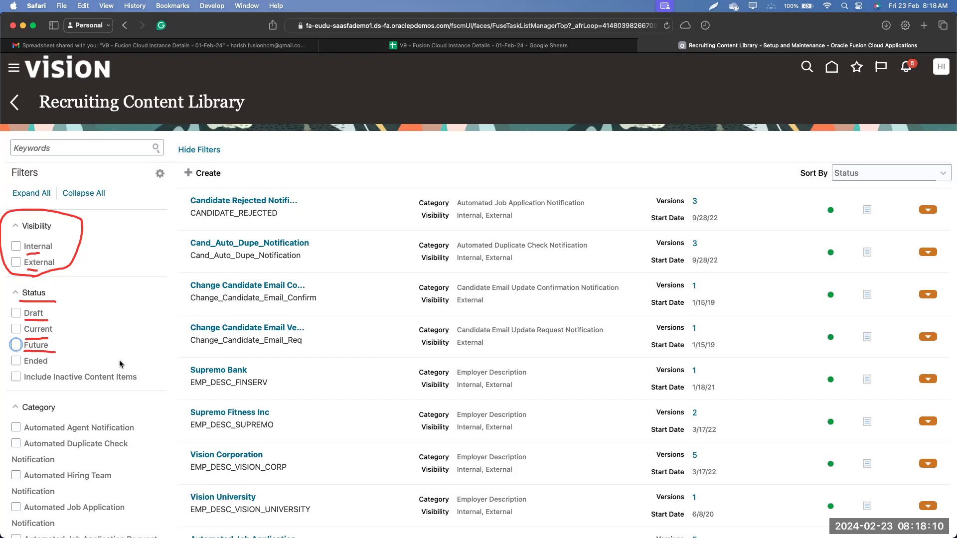
- Filter the content items by the Ended status and open the Automated Job Application item with code GSE_AJAN_PADC
{"action": "left_click", "coordinate": [16, 364]}
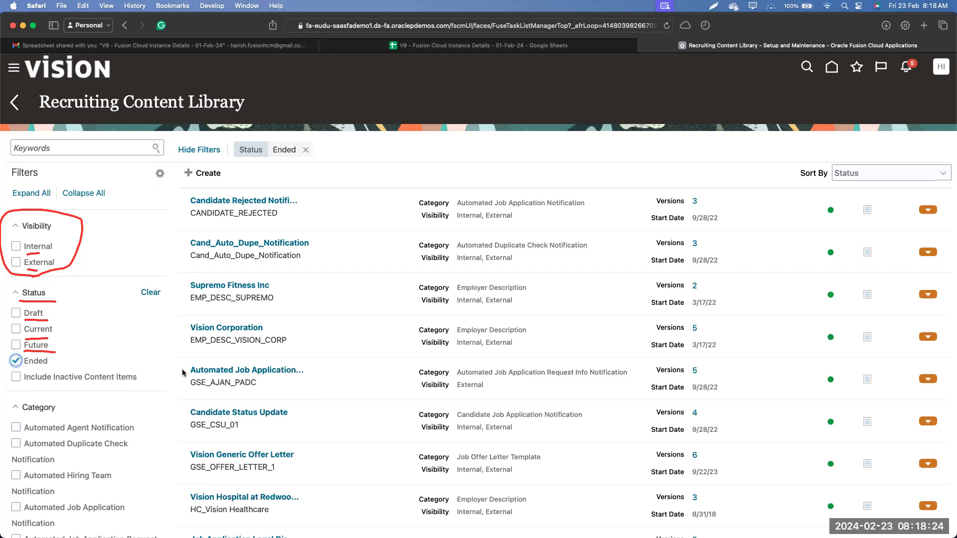
{"action": "left_click", "coordinate": [226, 369]}
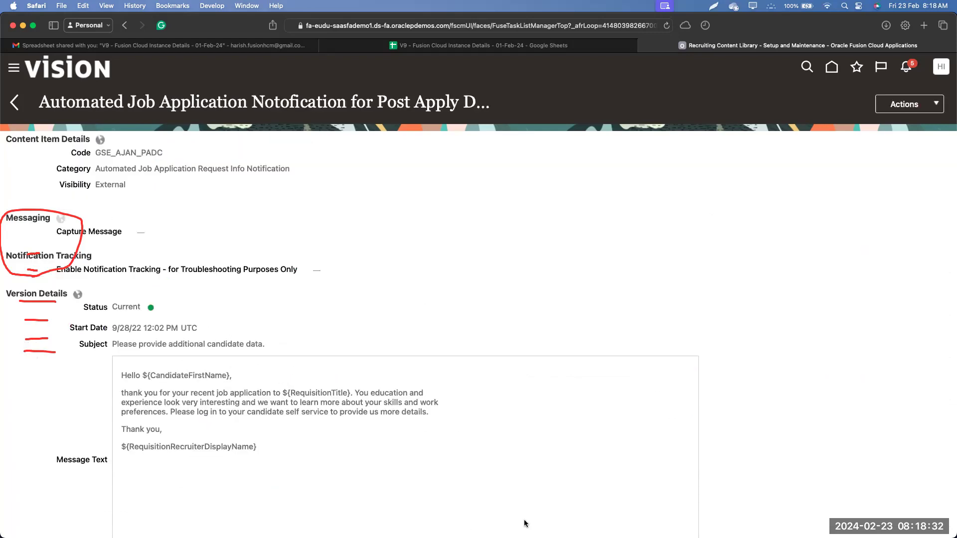
- Examine the status markers of the item's additional versions, and return to the Recruiting Content Library list
{"action": "scroll", "coordinate": [93, 426], "scroll_direction": "down", "scroll_amount": 10}
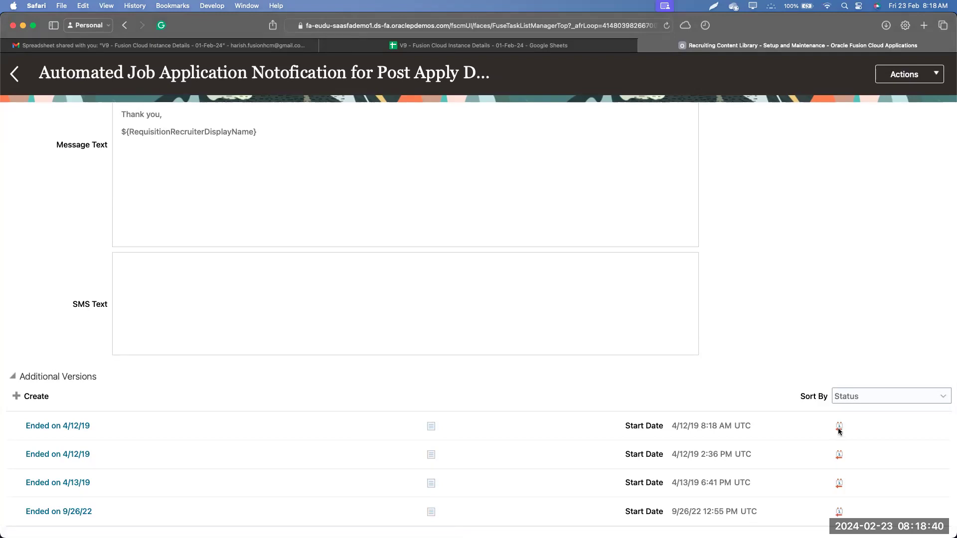
{"action": "scroll", "coordinate": [842, 421], "scroll_direction": "up", "scroll_amount": 5}
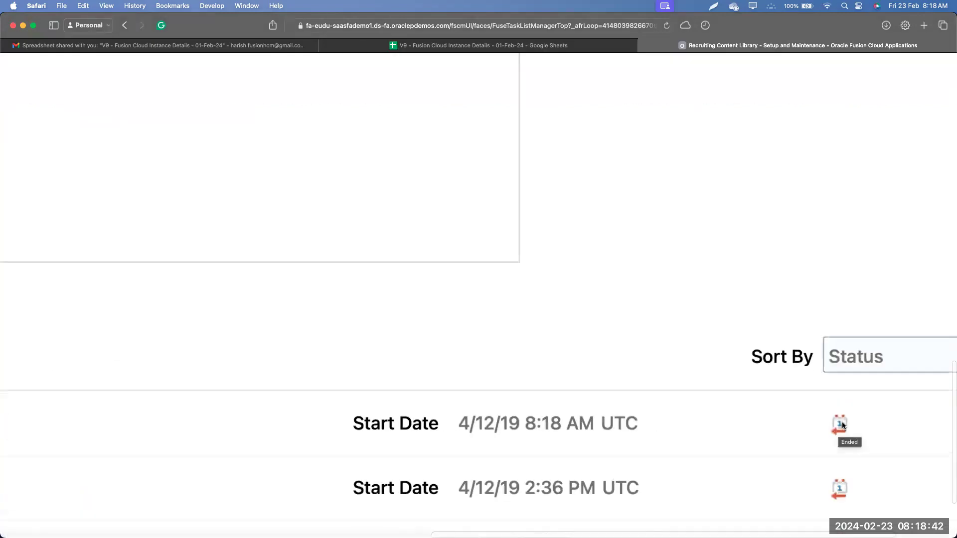
{"action": "scroll", "coordinate": [842, 422], "scroll_direction": "down", "scroll_amount": 4}
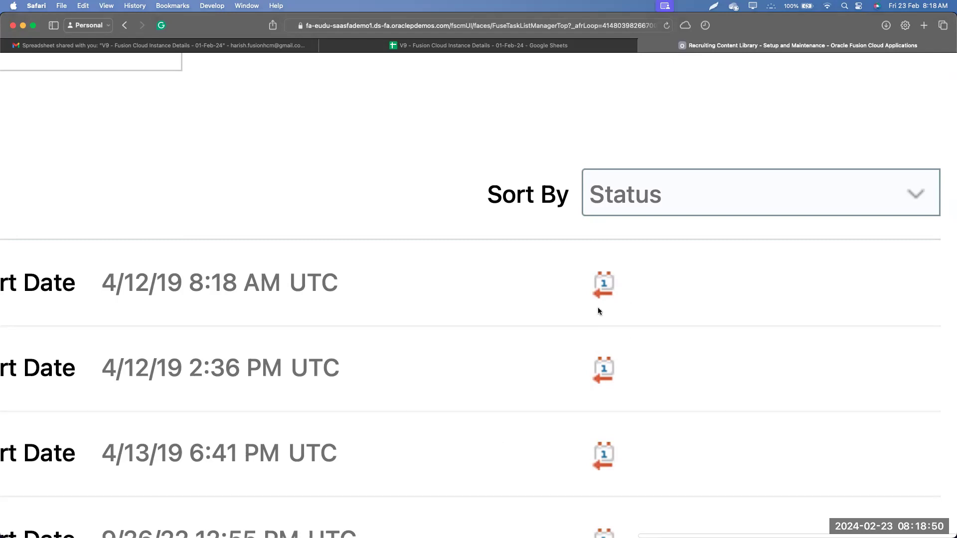
{"action": "left_click_drag", "start_coordinate": [592, 310], "coordinate": [617, 309]}
{"action": "left_click", "coordinate": [612, 301]}
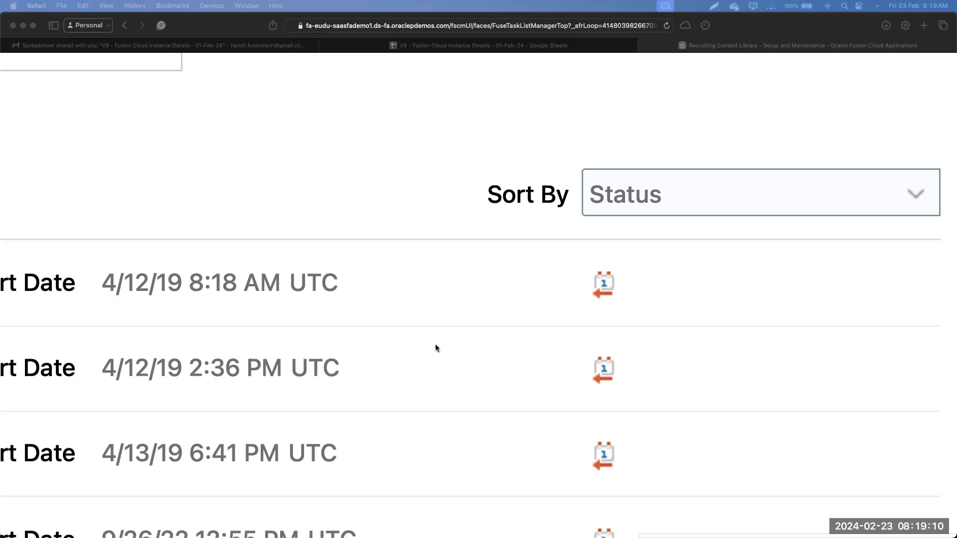
{"action": "scroll", "coordinate": [433, 345], "scroll_direction": "down", "scroll_amount": 5}
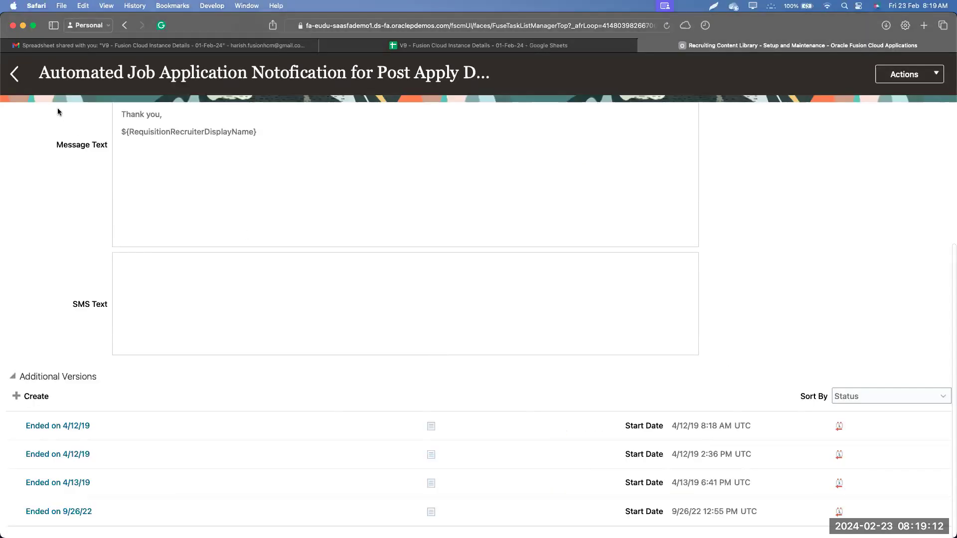
{"action": "left_click", "coordinate": [12, 73]}
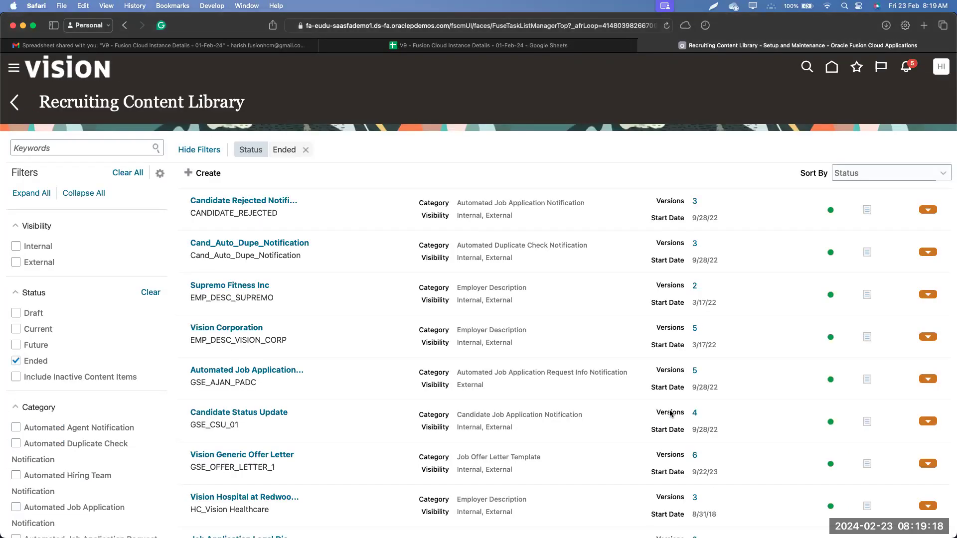
- Remove the Ended status filter from the content items list
{"action": "left_click", "coordinate": [16, 360]}
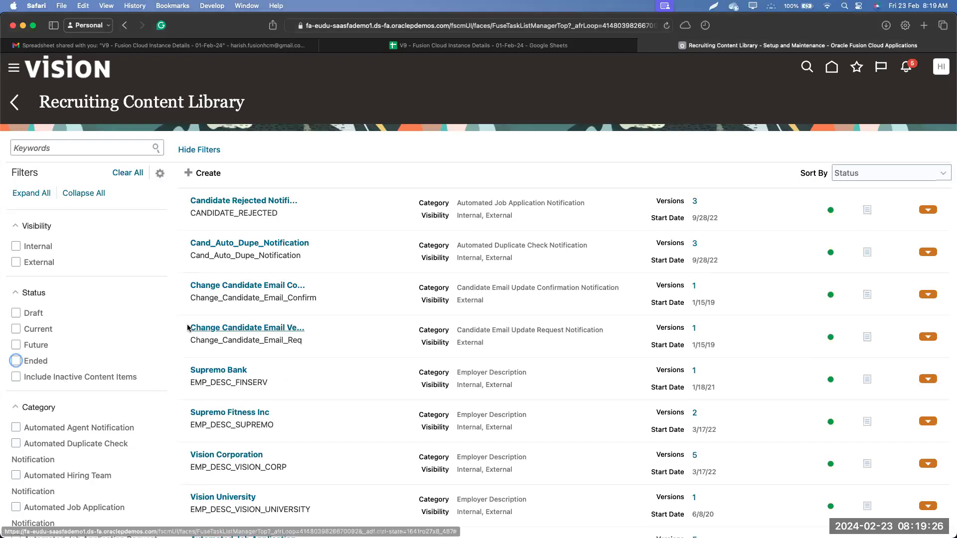
{"action": "left_click_drag", "start_coordinate": [305, 346], "coordinate": [194, 327]}
{"action": "left_click", "coordinate": [390, 339]}
- Include inactive content items in the list, look through the results, and turn that option off again
{"action": "left_click", "coordinate": [70, 380]}
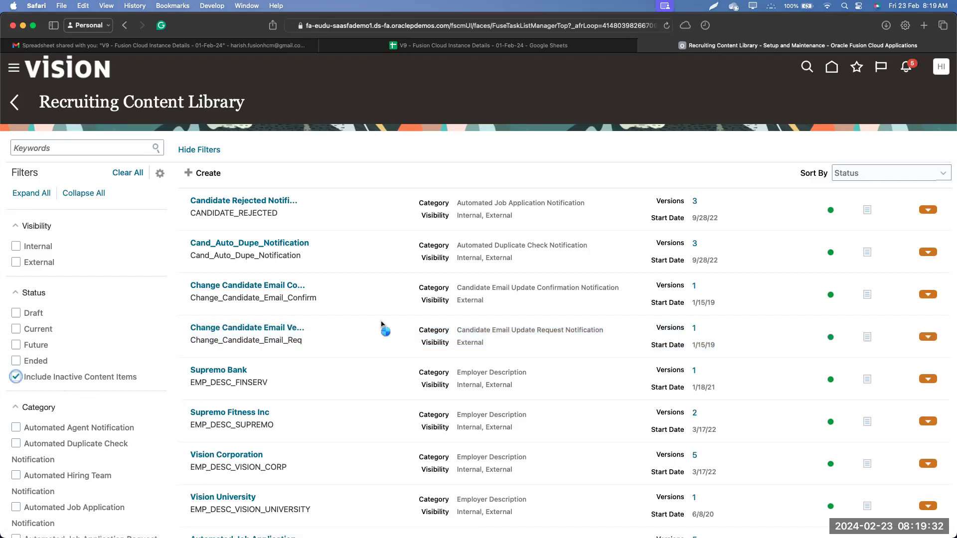
{"action": "scroll", "coordinate": [414, 344], "scroll_direction": "down", "scroll_amount": 3}
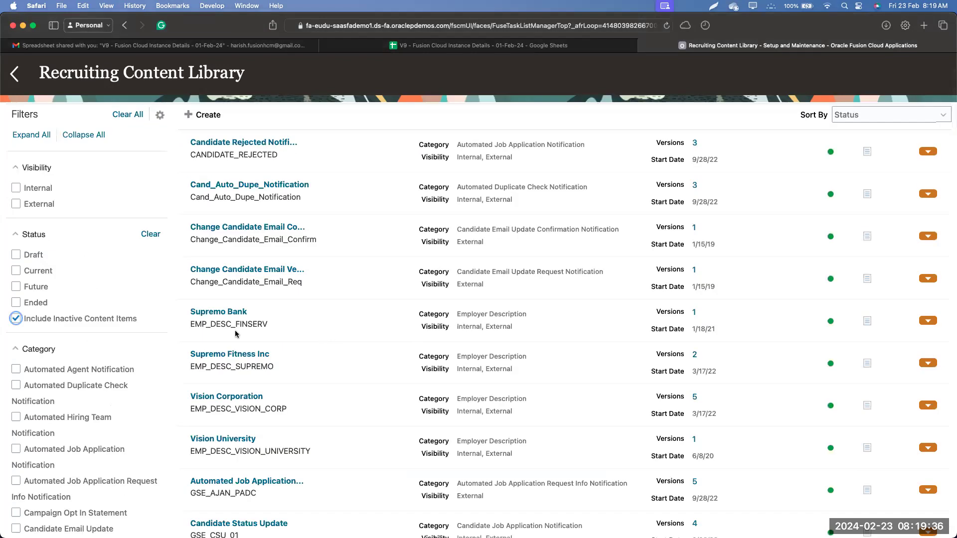
{"action": "left_click", "coordinate": [121, 322]}
- Look through the category filter options for the notification and description types, down to the version start date filter
{"action": "scroll", "coordinate": [106, 283], "scroll_direction": "down", "scroll_amount": 2}
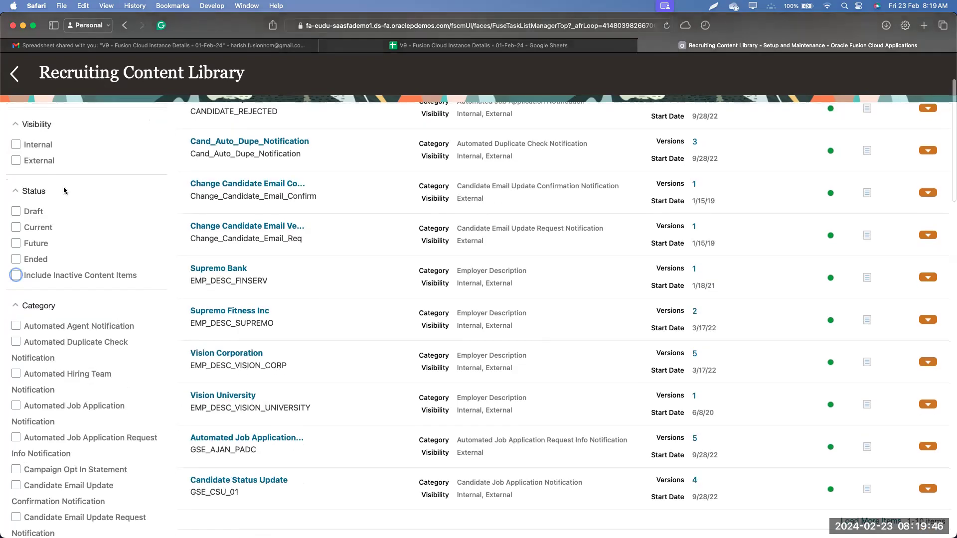
{"action": "scroll", "coordinate": [121, 295], "scroll_direction": "down", "scroll_amount": 5}
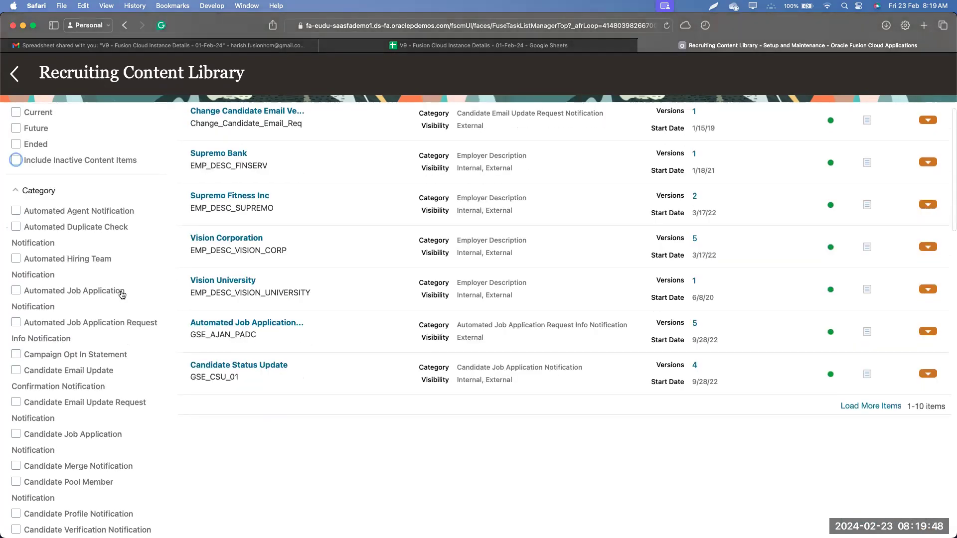
{"action": "scroll", "coordinate": [121, 295], "scroll_direction": "down", "scroll_amount": 3}
{"action": "scroll", "coordinate": [138, 284], "scroll_direction": "down", "scroll_amount": 15}
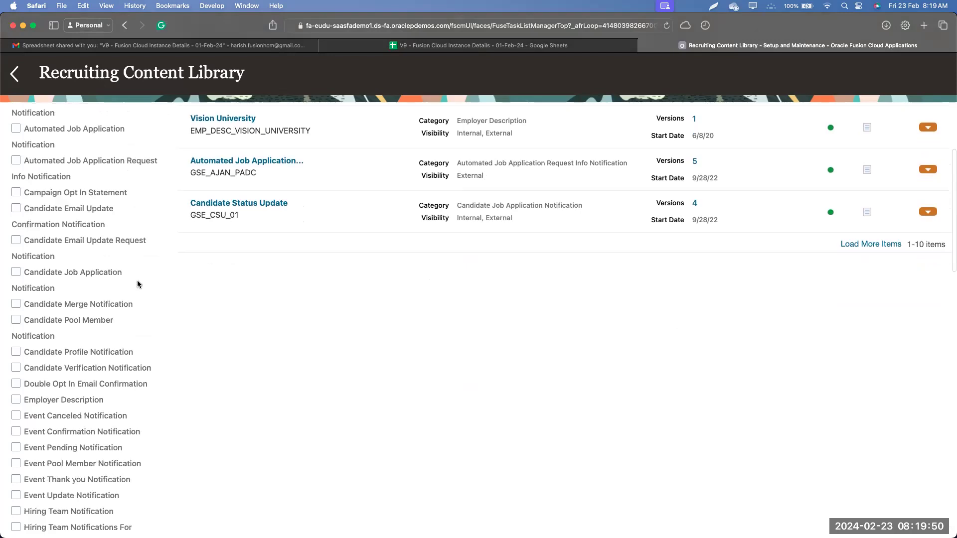
{"action": "scroll", "coordinate": [138, 284], "scroll_direction": "down", "scroll_amount": 15}
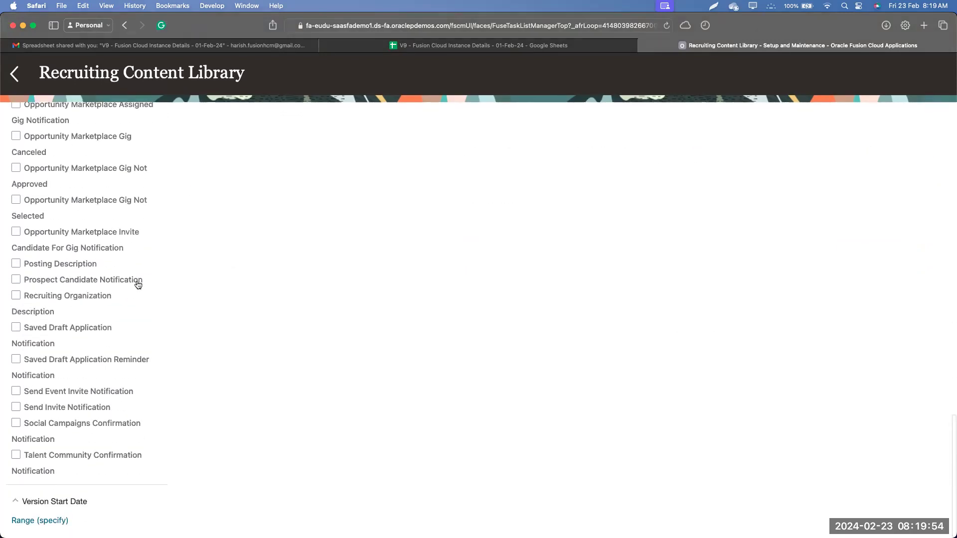
{"action": "scroll", "coordinate": [138, 284], "scroll_direction": "up", "scroll_amount": 10}
{"action": "scroll", "coordinate": [138, 285], "scroll_direction": "up", "scroll_amount": 8}
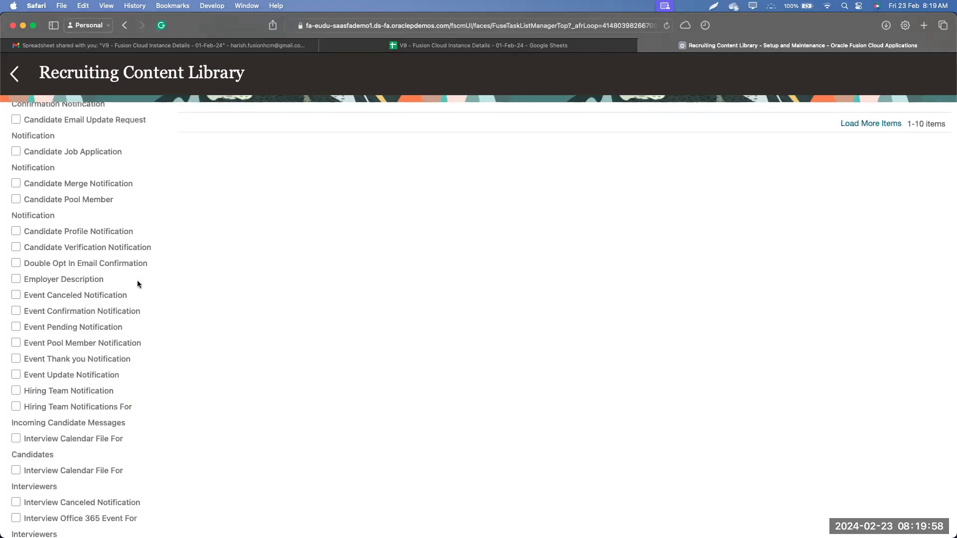
- Look through the remaining category filter options, from the candidate and interview notifications to the job offer, posting description and social campaign types
{"action": "scroll", "coordinate": [137, 282], "scroll_direction": "down", "scroll_amount": 5}
{"action": "scroll", "coordinate": [131, 277], "scroll_direction": "up", "scroll_amount": 3}
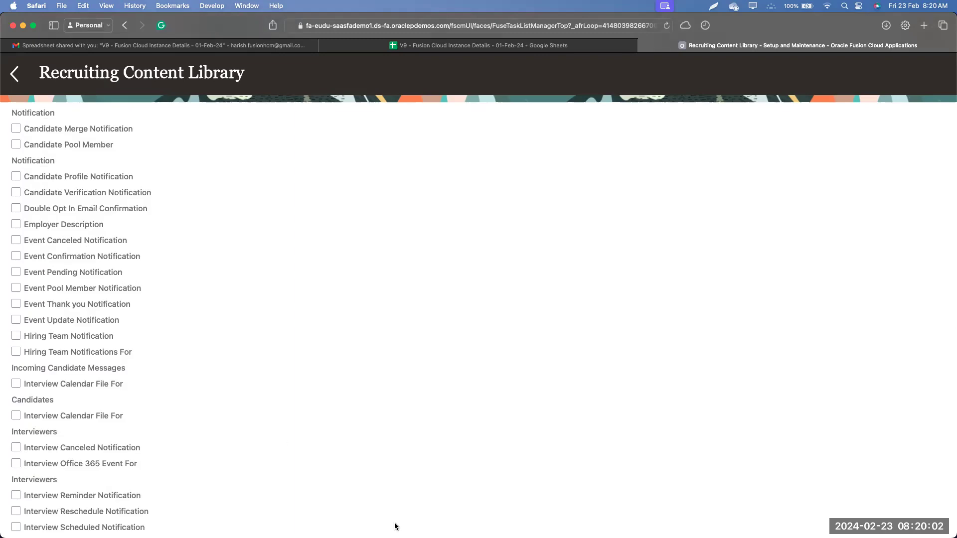
{"action": "left_click_drag", "start_coordinate": [22, 230], "coordinate": [105, 232]}
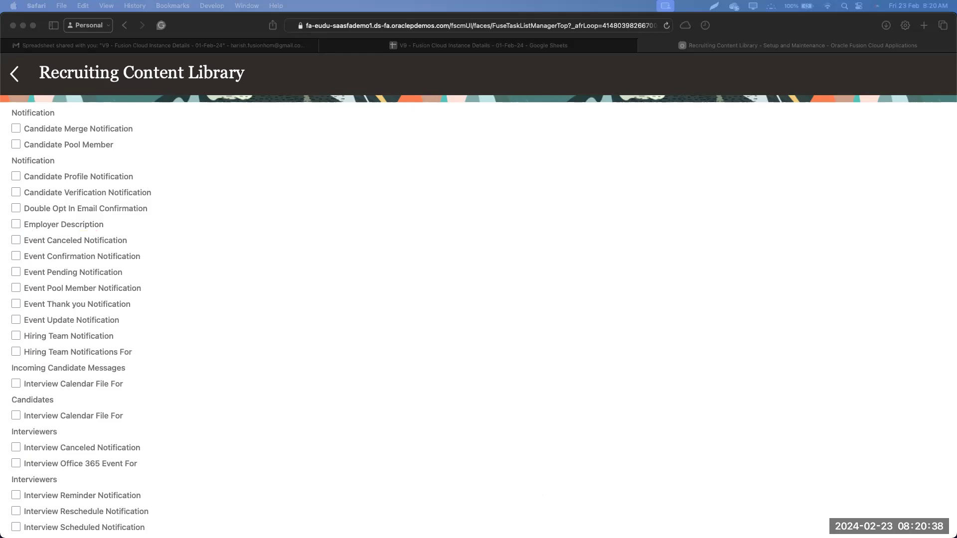
{"action": "scroll", "coordinate": [217, 419], "scroll_direction": "down", "scroll_amount": 5}
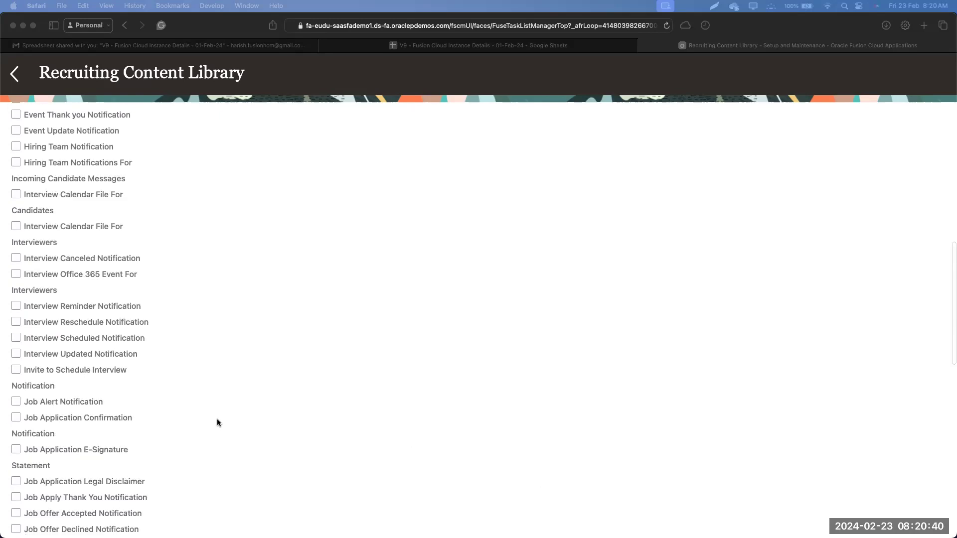
{"action": "scroll", "coordinate": [217, 423], "scroll_direction": "down", "scroll_amount": 9}
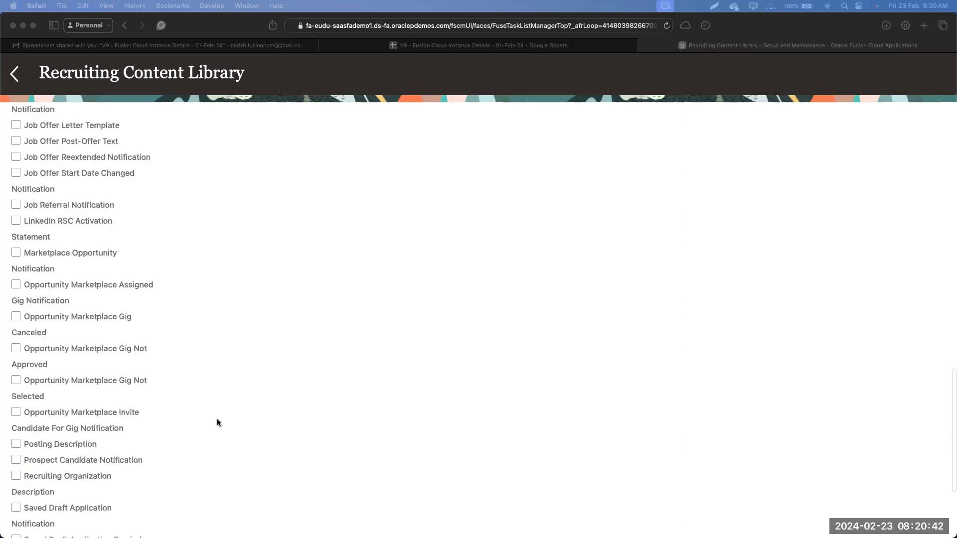
{"action": "scroll", "coordinate": [217, 423], "scroll_direction": "down", "scroll_amount": 2}
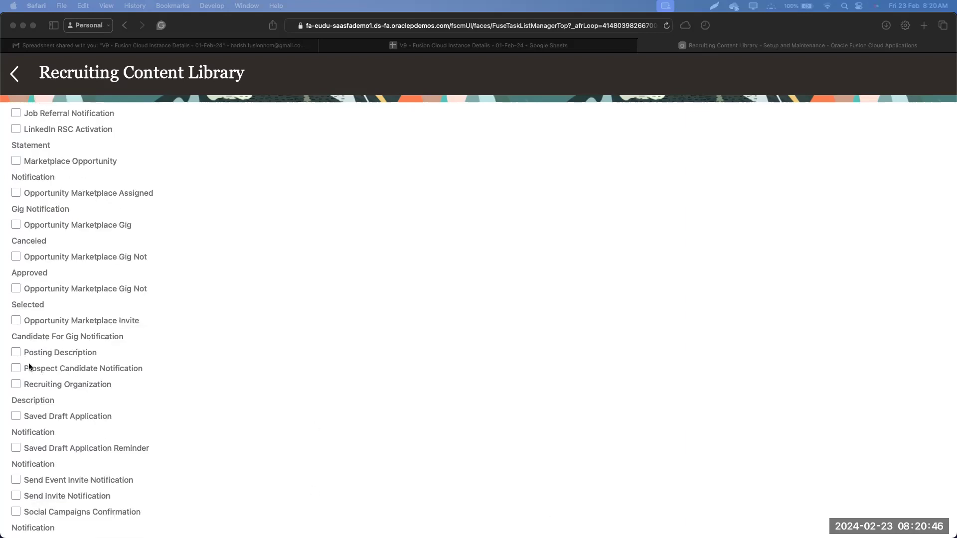
{"action": "mouse_move", "coordinate": [27, 363]}
{"action": "left_mouse_down"}
{"action": "mouse_move", "coordinate": [111, 360]}
{"action": "mouse_move", "coordinate": [75, 345]}
{"action": "mouse_move", "coordinate": [11, 360]}
{"action": "mouse_move", "coordinate": [29, 355]}
{"action": "left_mouse_up"}
{"action": "left_click", "coordinate": [170, 377]}
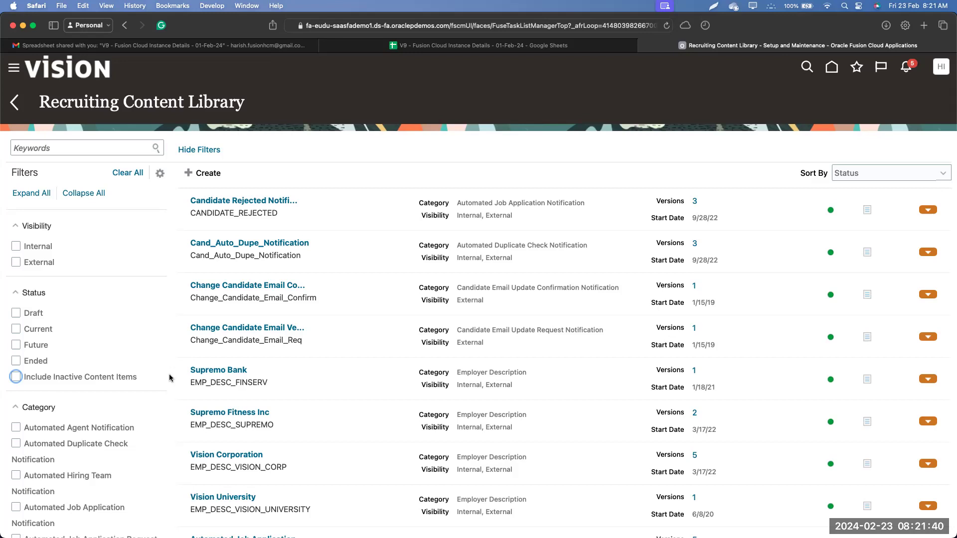
- Open the Change Candidate Email Confirmation item, look through its details and message text, and return to the content items list
{"action": "scroll", "coordinate": [164, 371], "scroll_direction": "down", "scroll_amount": 1}
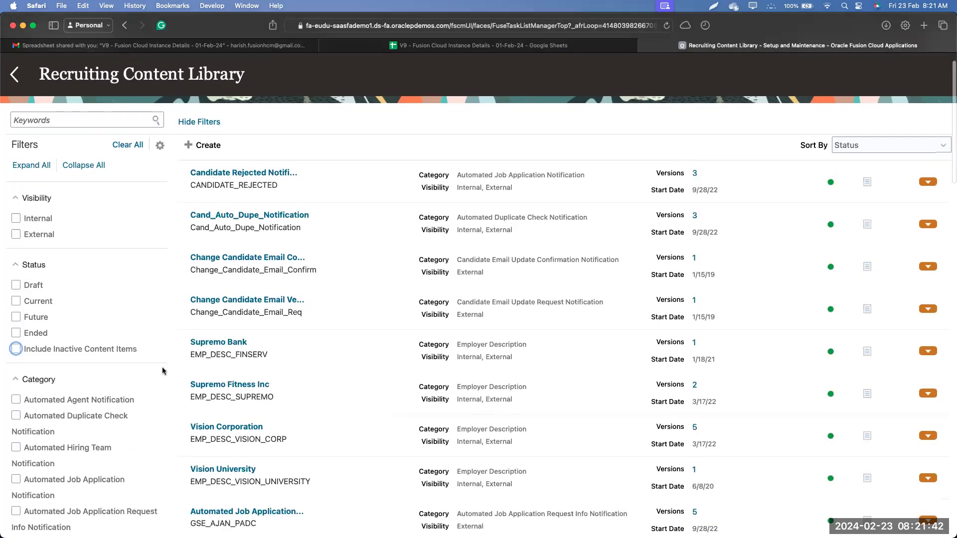
{"action": "scroll", "coordinate": [162, 367], "scroll_direction": "down", "scroll_amount": 1}
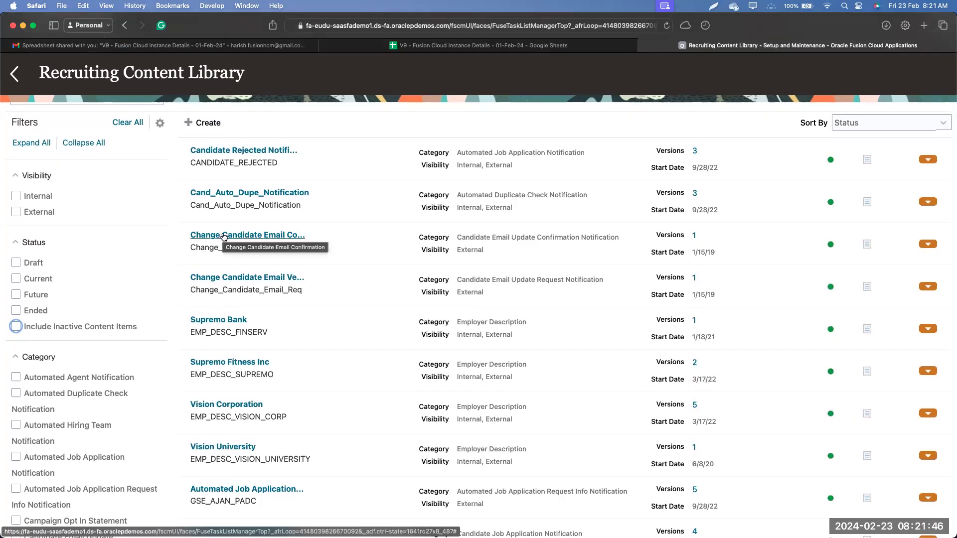
{"action": "left_click", "coordinate": [224, 236]}
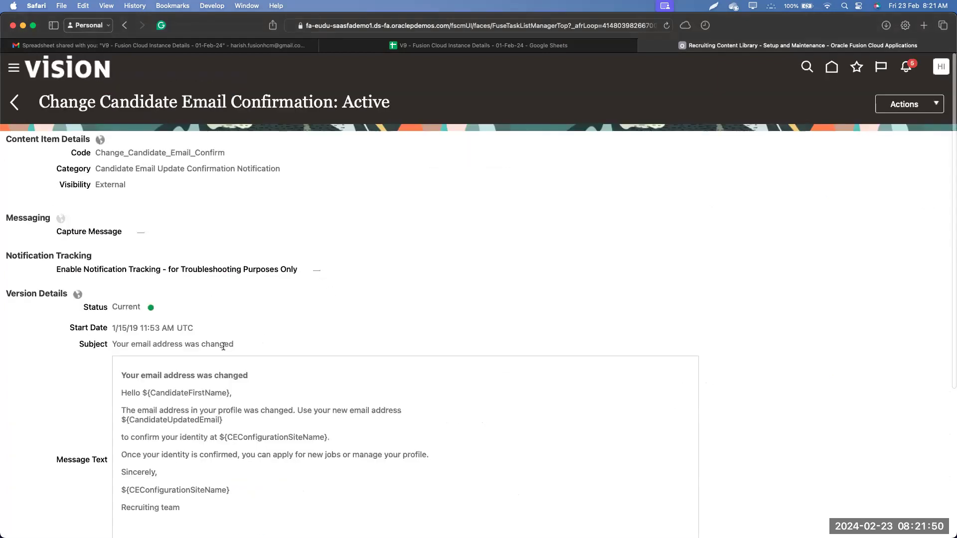
{"action": "scroll", "coordinate": [97, 384], "scroll_direction": "down", "scroll_amount": 5}
{"action": "scroll", "coordinate": [61, 361], "scroll_direction": "up", "scroll_amount": 5}
{"action": "left_click", "coordinate": [12, 105]}
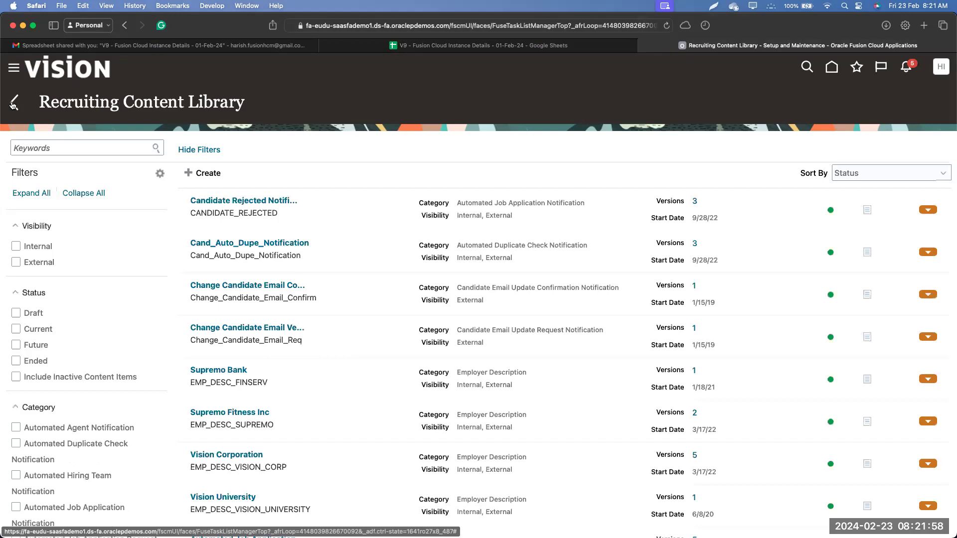
- Filter the content items by the Interview Scheduled Notification category and open the matching item
{"action": "scroll", "coordinate": [163, 362], "scroll_direction": "down", "scroll_amount": 15}
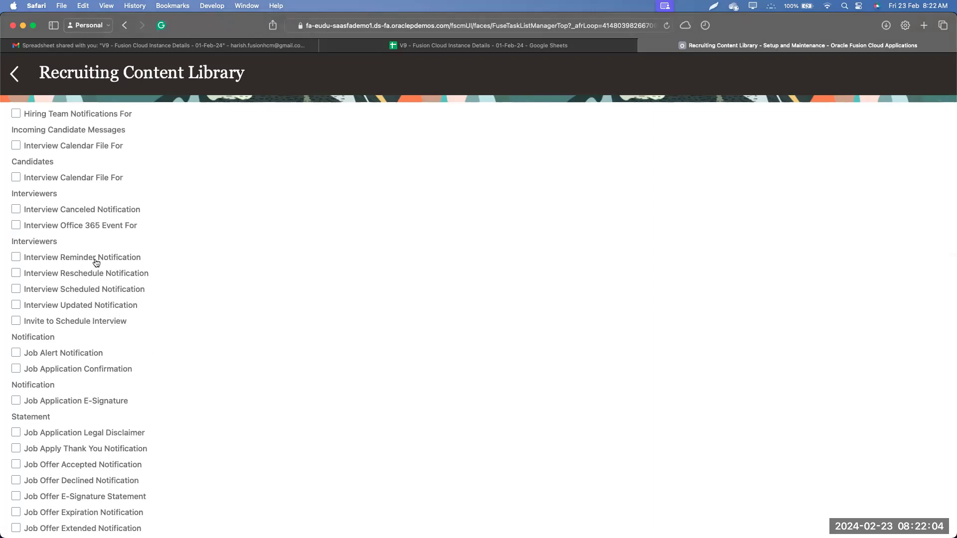
{"action": "left_click", "coordinate": [91, 294]}
{"action": "left_click", "coordinate": [290, 200]}
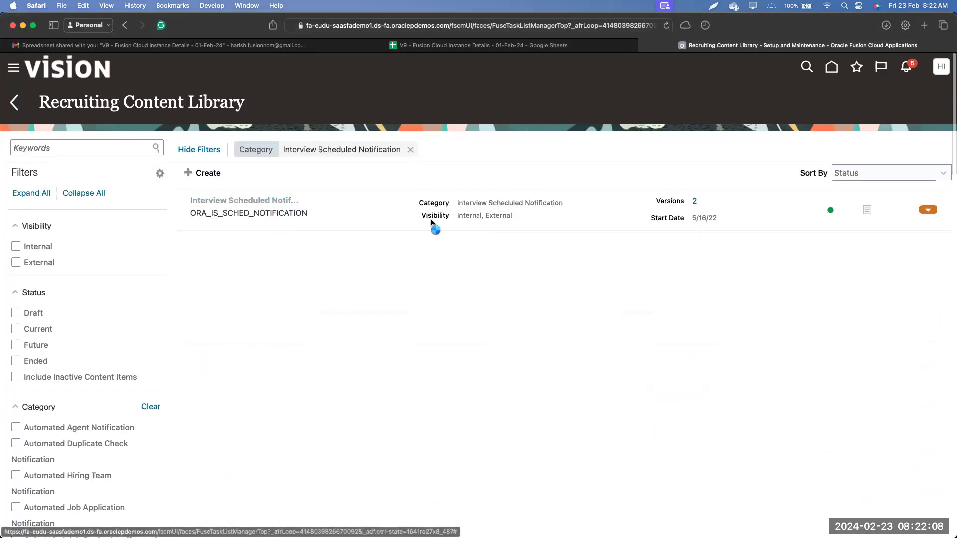
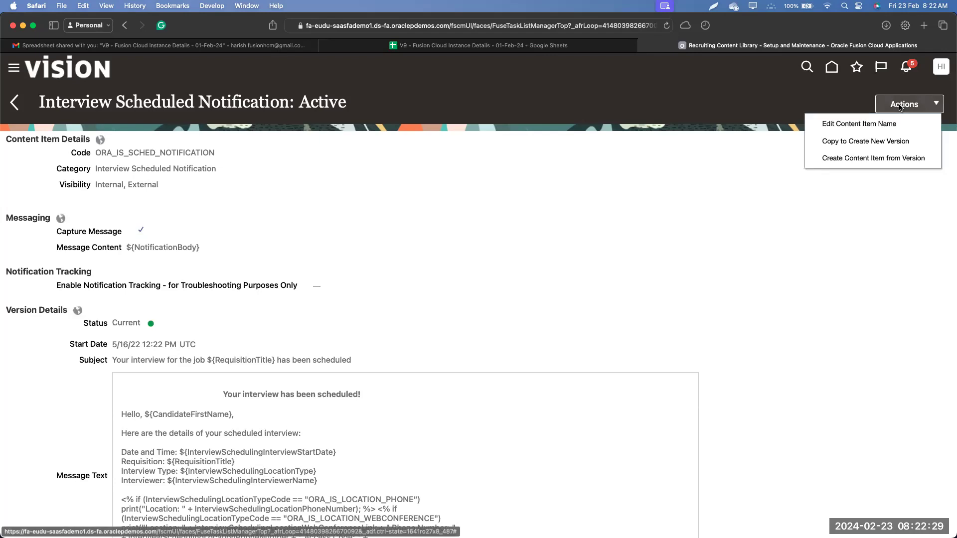
- Check the actions available inside the Interview Scheduled Notification item, and return to the Recruiting Content Library list
{"action": "left_click", "coordinate": [865, 117]}
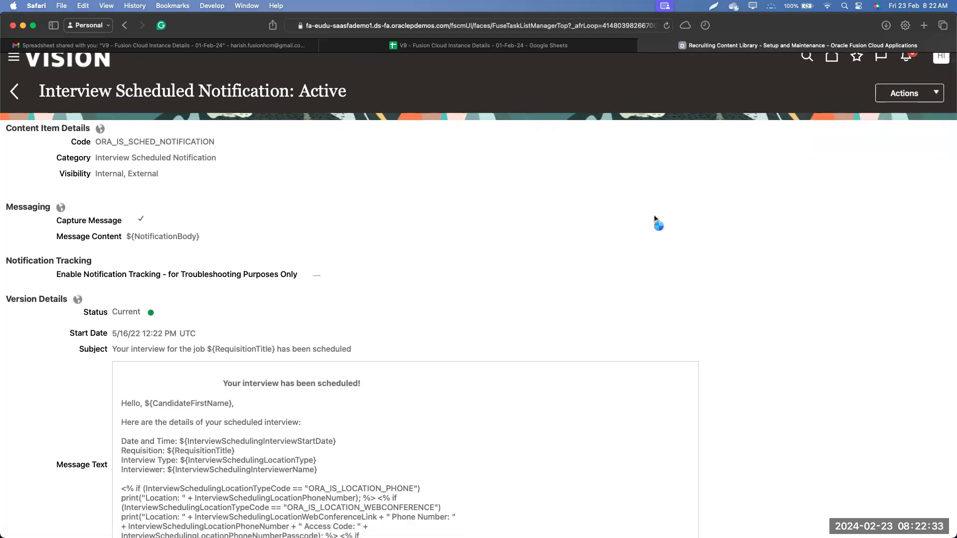
{"action": "left_click", "coordinate": [901, 111]}
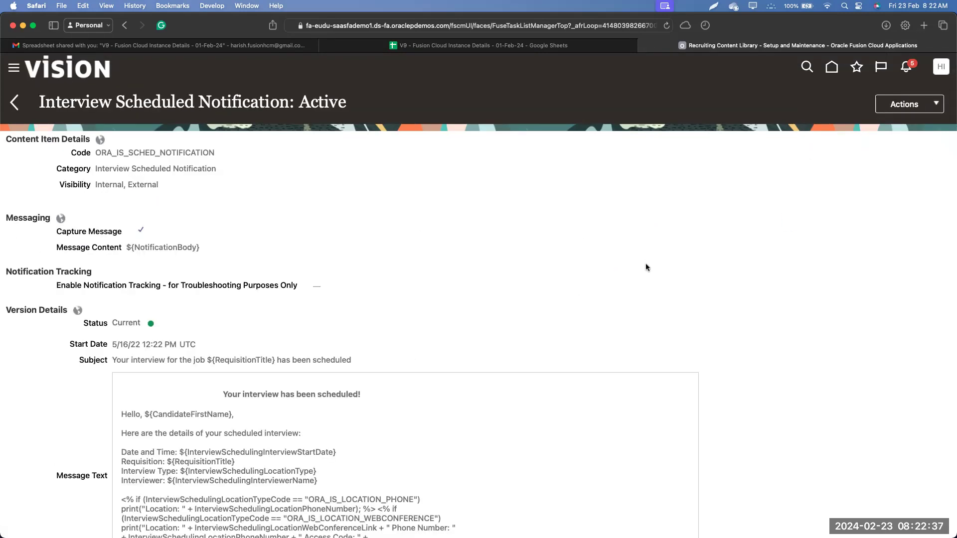
{"action": "left_click", "coordinate": [910, 104]}
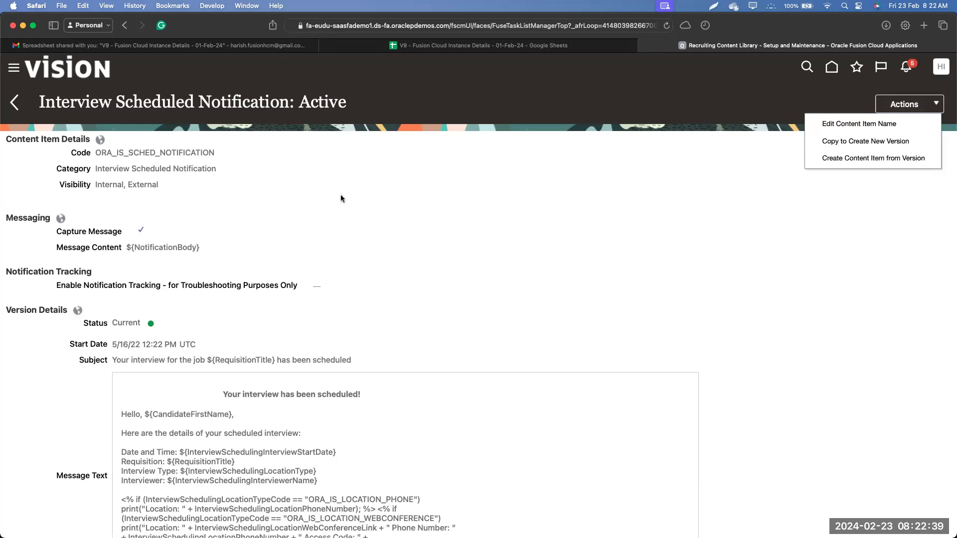
{"action": "left_click", "coordinate": [30, 142]}
{"action": "left_click", "coordinate": [25, 111]}
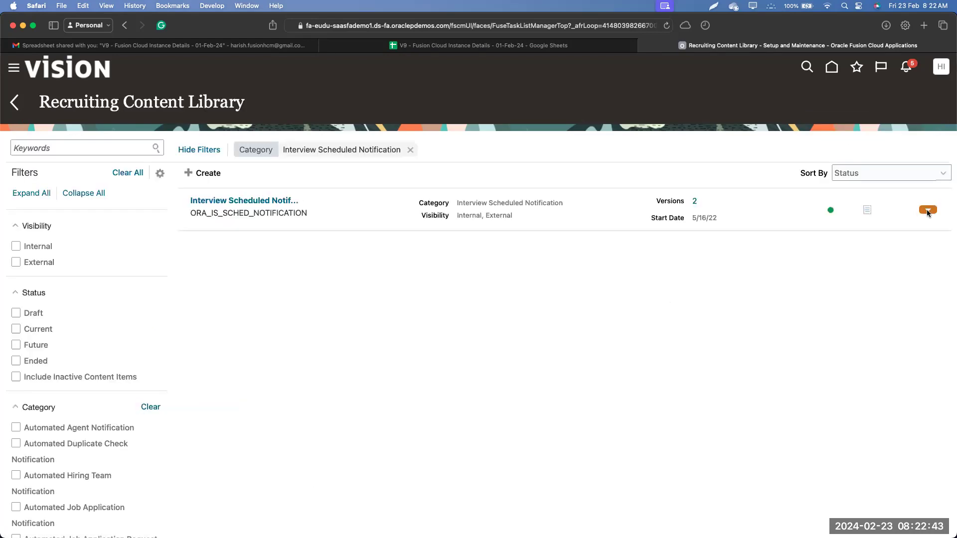
- Check the actions offered for Interview Scheduled Notification in the list, and reopen the item
{"action": "left_click", "coordinate": [927, 210]}
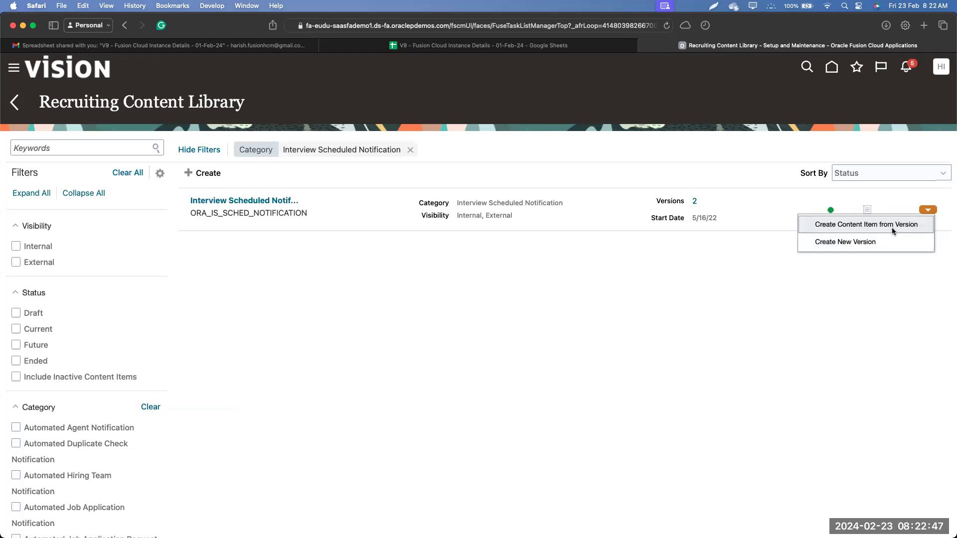
{"action": "left_click", "coordinate": [274, 217]}
{"action": "left_click", "coordinate": [273, 201]}
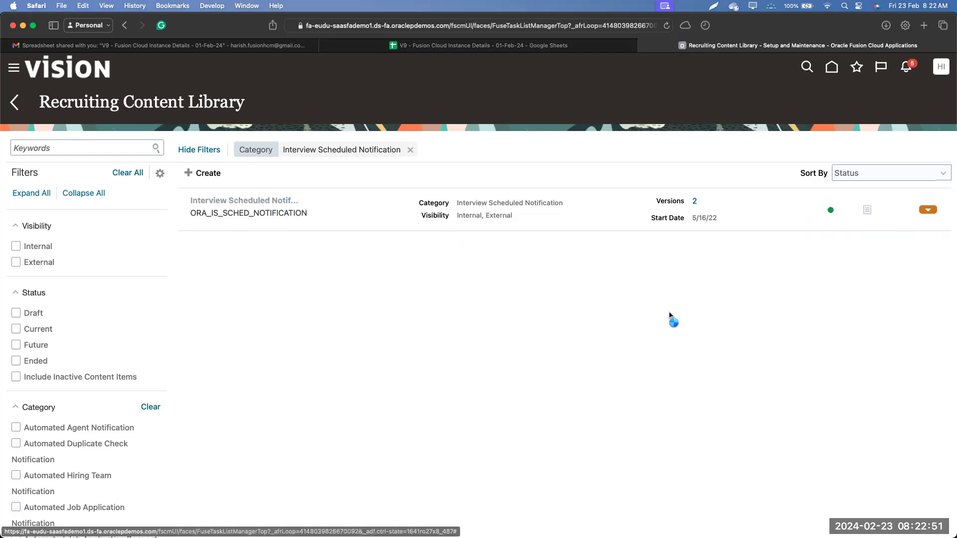
- Review the open item's actions, message text, SMS text and additional versions
{"action": "left_click", "coordinate": [904, 105]}
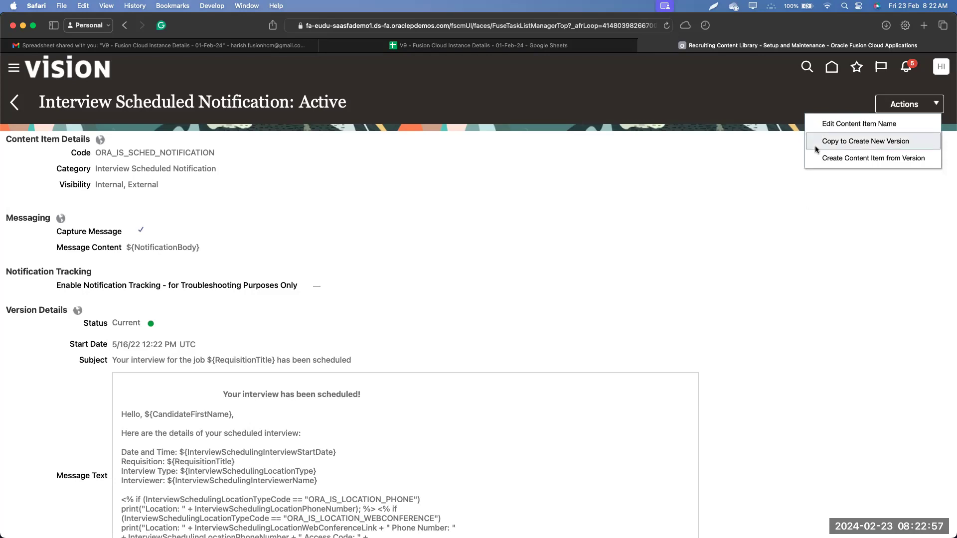
{"action": "scroll", "coordinate": [674, 329], "scroll_direction": "down", "scroll_amount": 5}
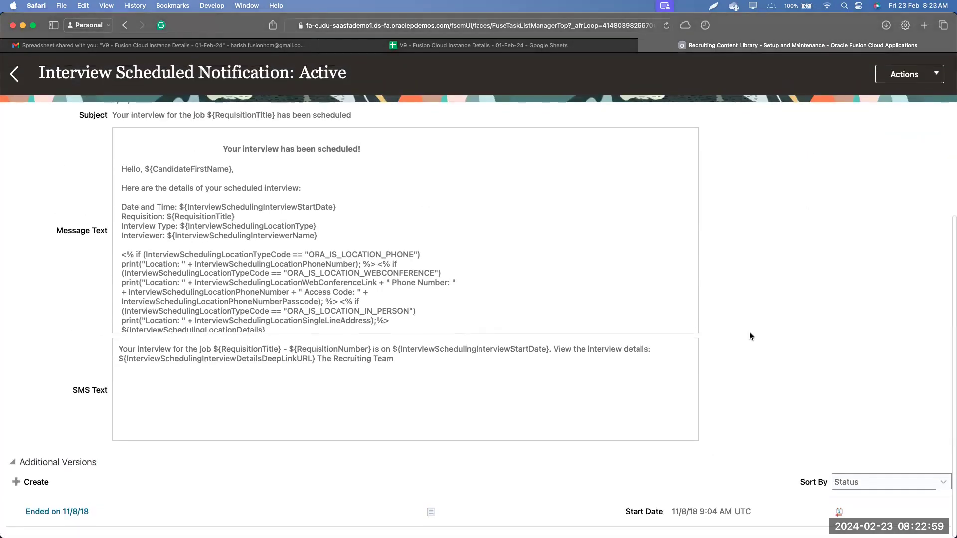
{"action": "scroll", "coordinate": [747, 383], "scroll_direction": "up", "scroll_amount": 6}
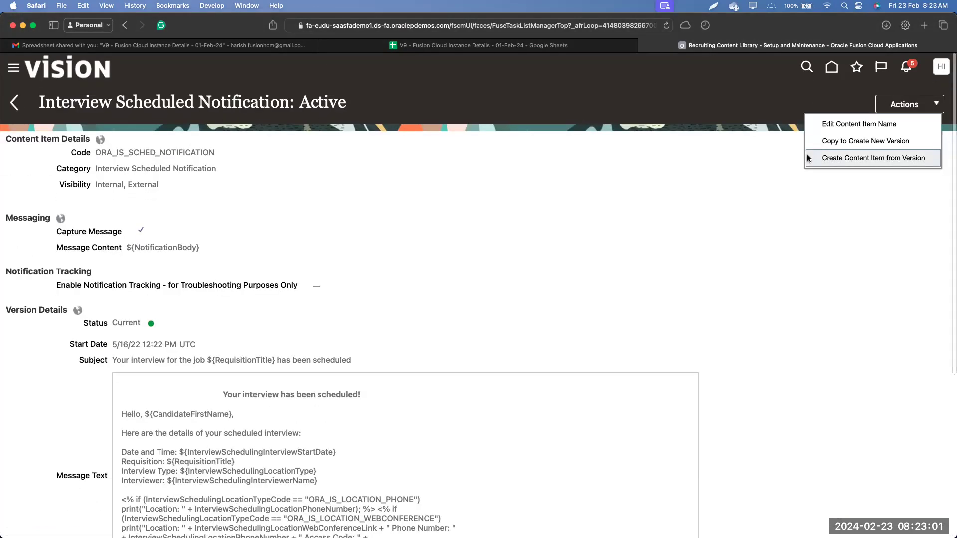
- View the item's name editing form and the form for copying it to a new version, cancelling each without saving
{"action": "left_click", "coordinate": [838, 125]}
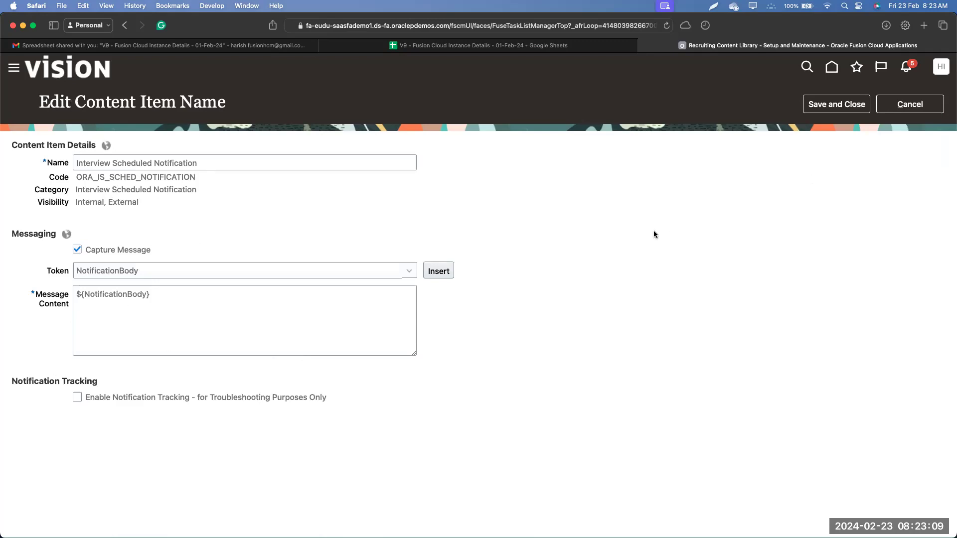
{"action": "left_click", "coordinate": [909, 104]}
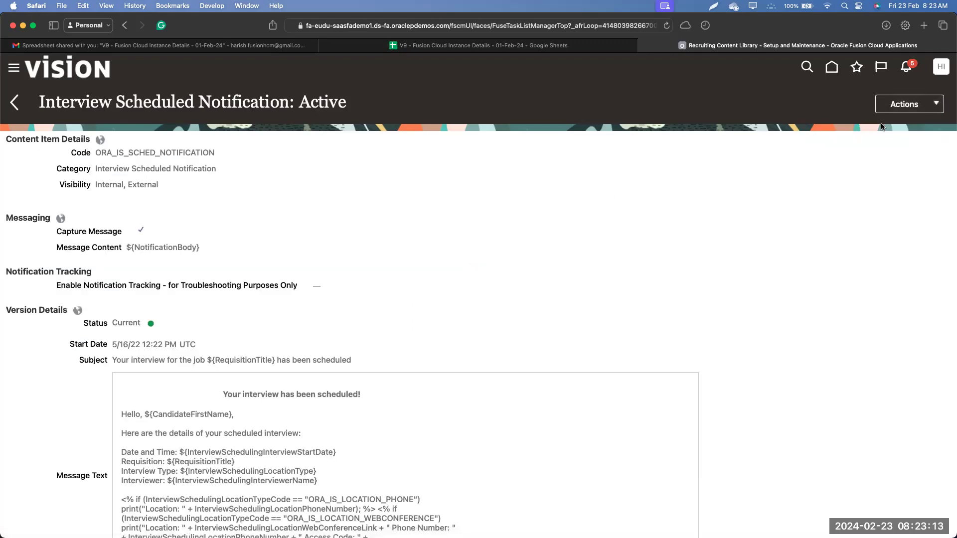
{"action": "left_click", "coordinate": [892, 107]}
{"action": "left_click", "coordinate": [854, 145]}
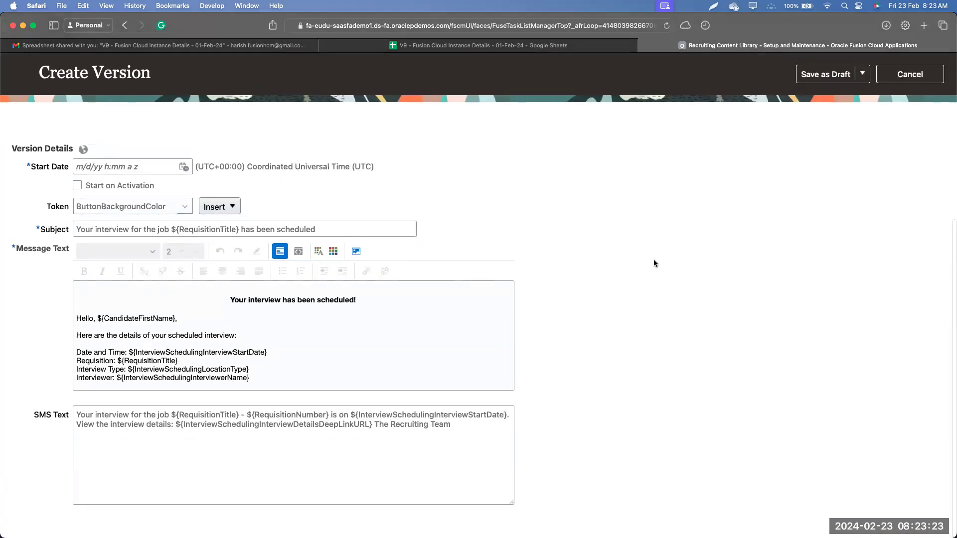
{"action": "left_click", "coordinate": [909, 74]}
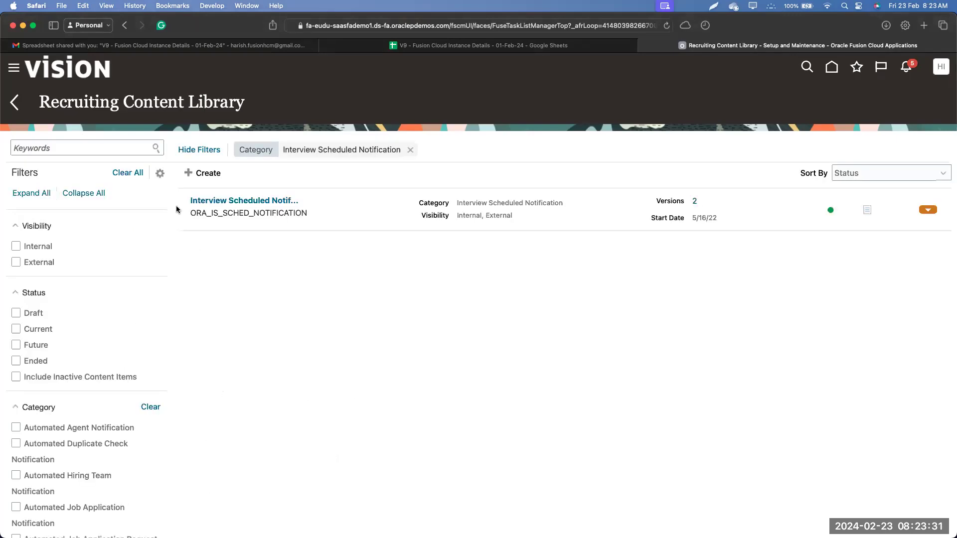
- Remove the Interview Scheduled Notification category filter, and check the actions offered for Cand_Auto_Dupe_Notification
{"action": "left_click", "coordinate": [409, 151]}
{"action": "left_click", "coordinate": [927, 253]}
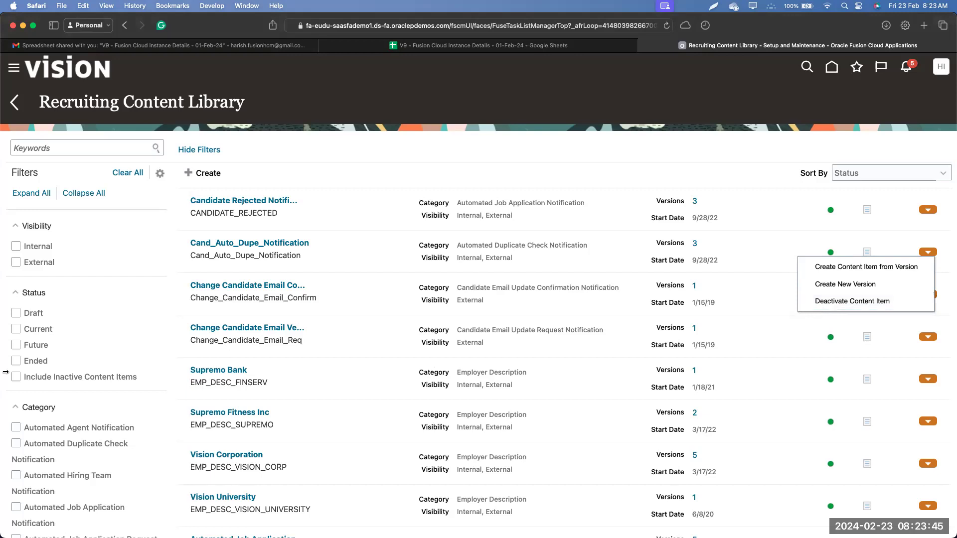
- Filter the content items by the Interview Updated Notification category
{"action": "scroll", "coordinate": [323, 407], "scroll_direction": "down", "scroll_amount": 3}
{"action": "scroll", "coordinate": [323, 407], "scroll_direction": "down", "scroll_amount": 10}
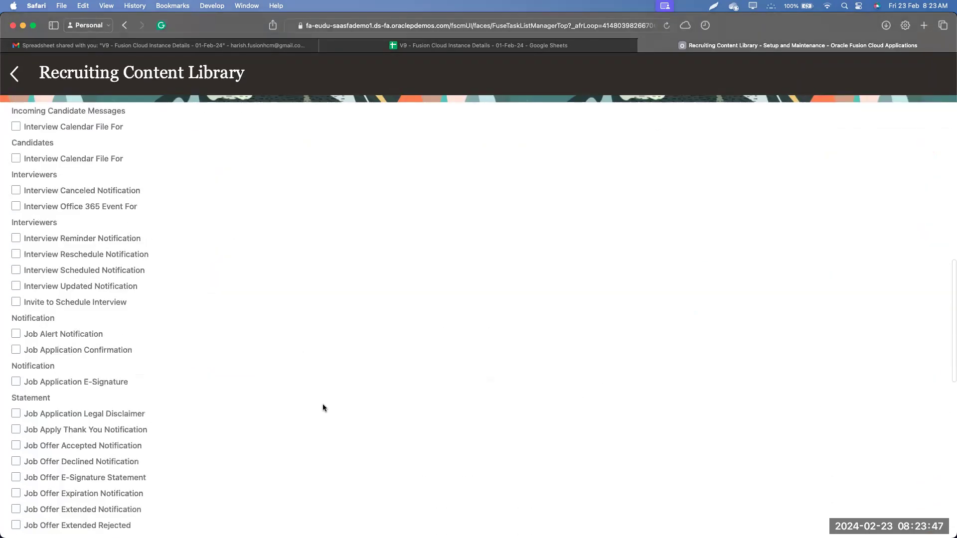
{"action": "scroll", "coordinate": [125, 436], "scroll_direction": "down", "scroll_amount": 10}
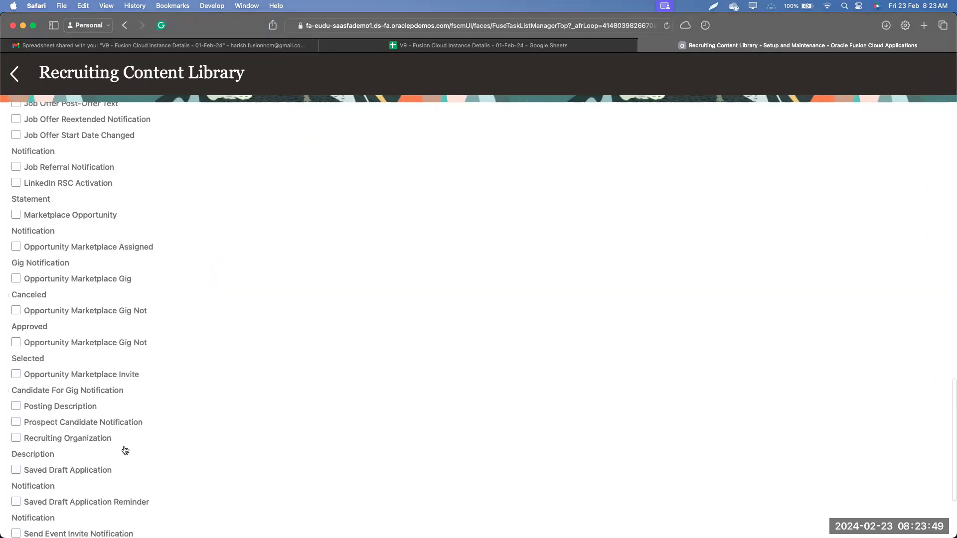
{"action": "scroll", "coordinate": [124, 435], "scroll_direction": "up", "scroll_amount": 10}
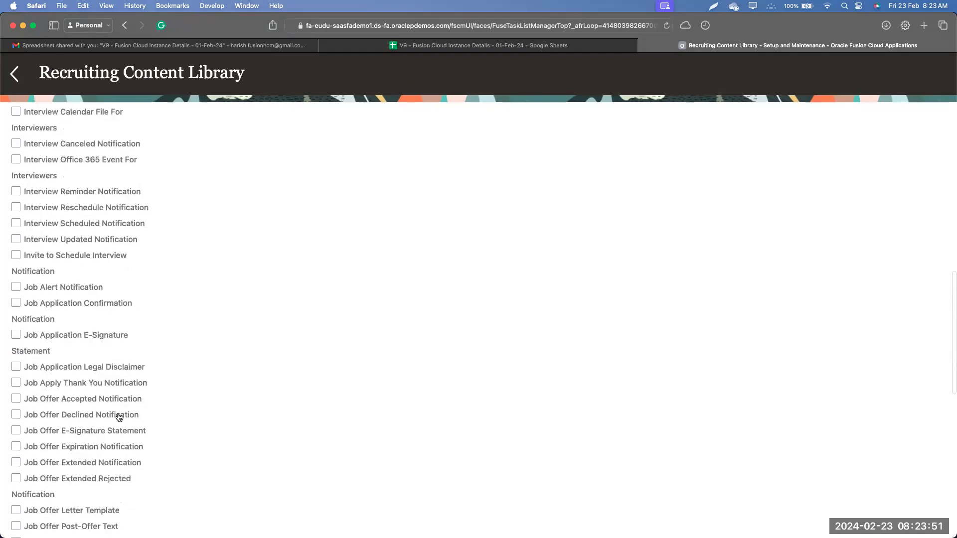
{"action": "left_click", "coordinate": [117, 359]}
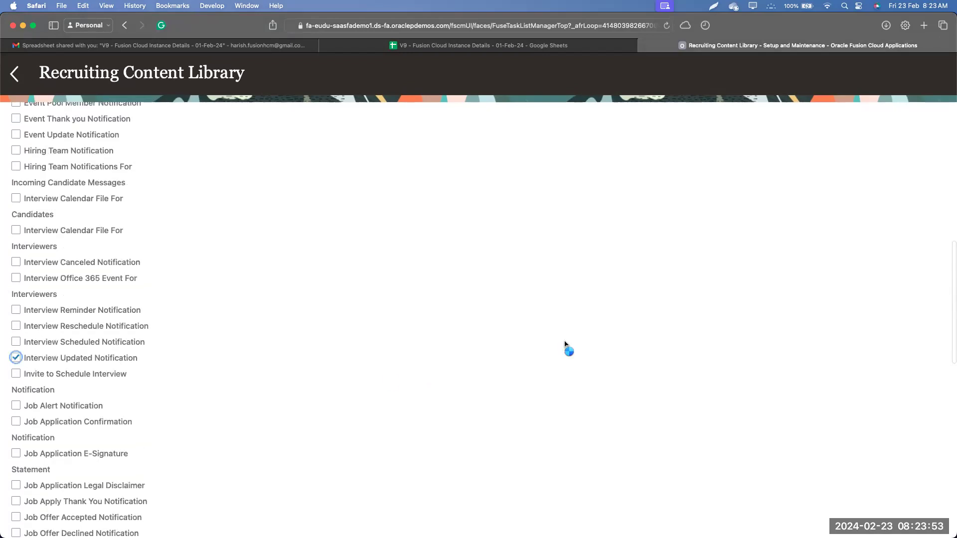
- Create a content item from the Interview Updated Notification version and name it UNO
{"action": "left_click", "coordinate": [926, 210]}
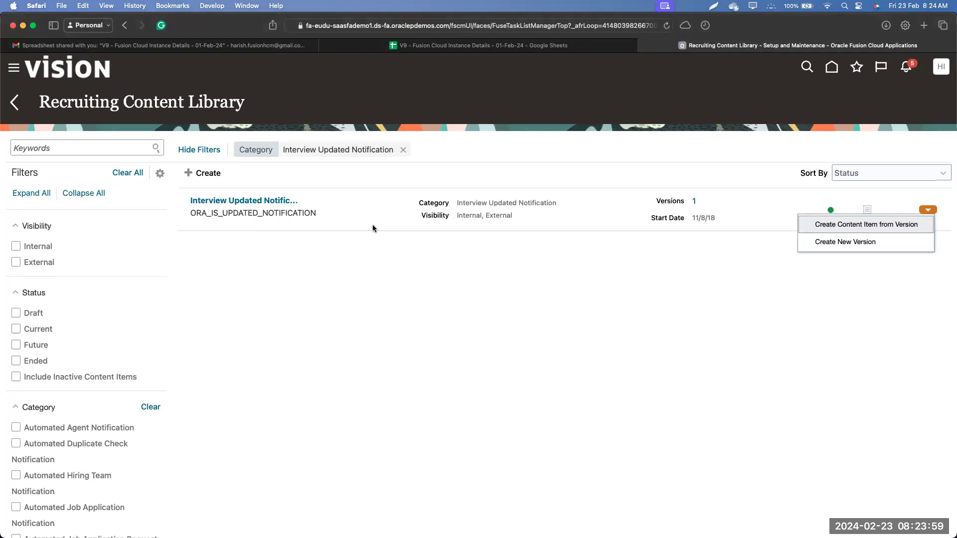
{"action": "scroll", "coordinate": [372, 228], "scroll_direction": "down", "scroll_amount": 1}
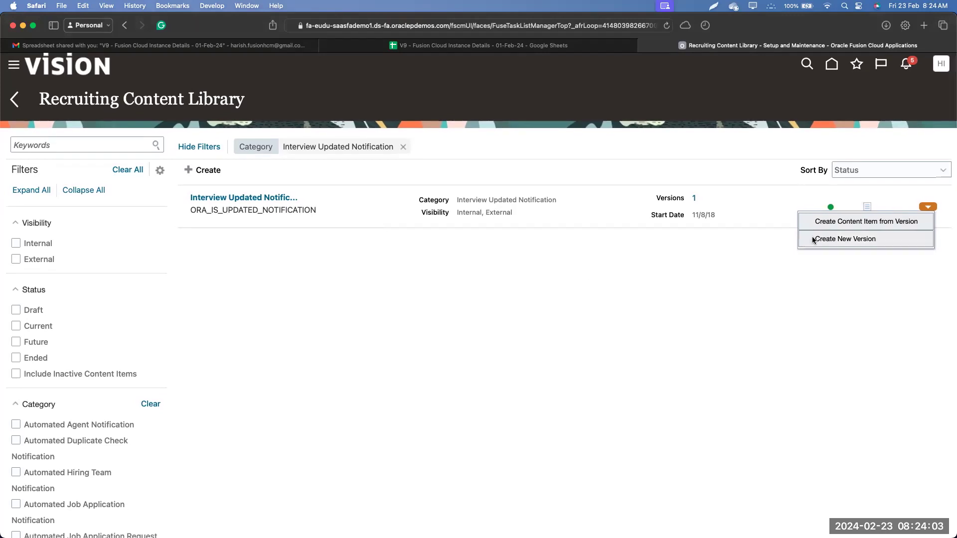
{"action": "left_click", "coordinate": [822, 219]}
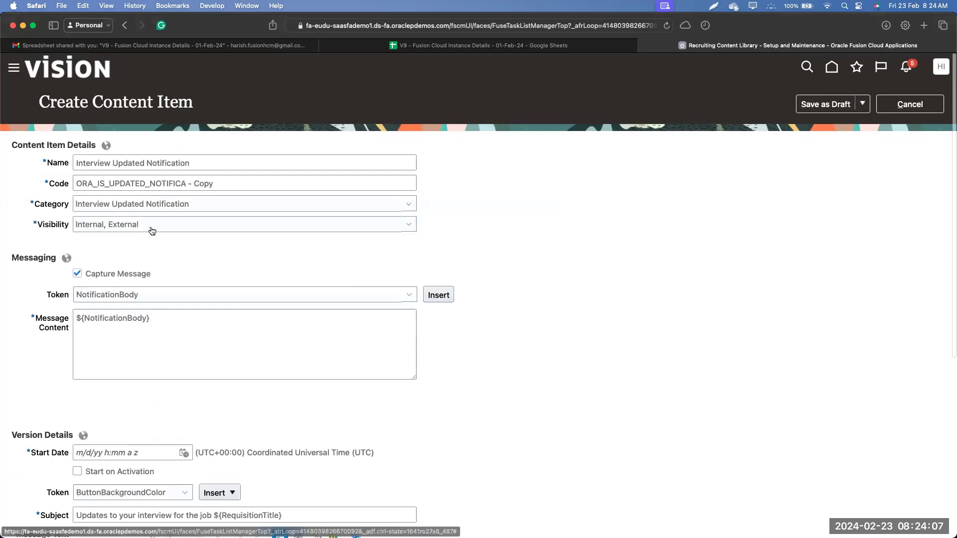
{"action": "triple_click", "coordinate": [199, 162]}
{"action": "type", "text": "UNO"}
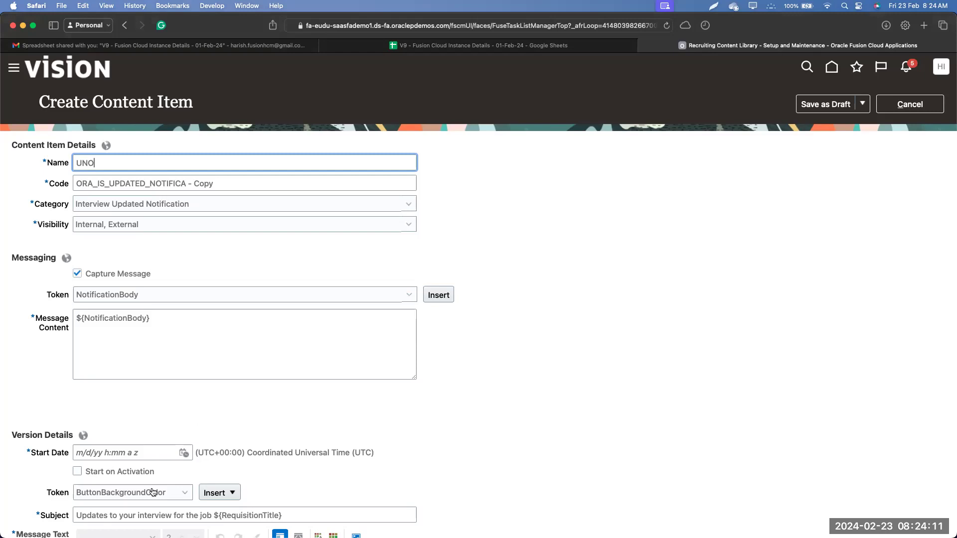
- Set the new content item's version to start on activation, and save and activate it
{"action": "left_click", "coordinate": [140, 473]}
{"action": "left_click", "coordinate": [862, 104]}
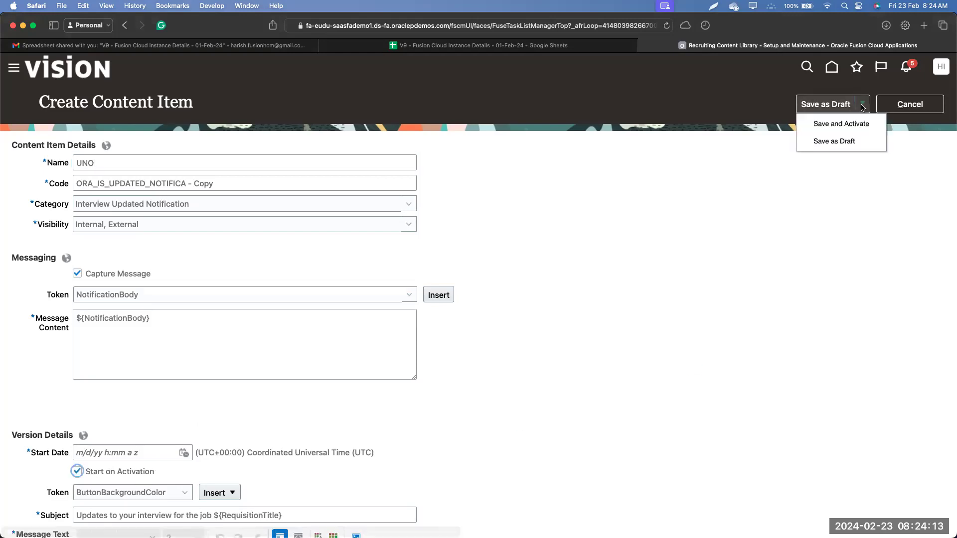
{"action": "left_click", "coordinate": [853, 125]}
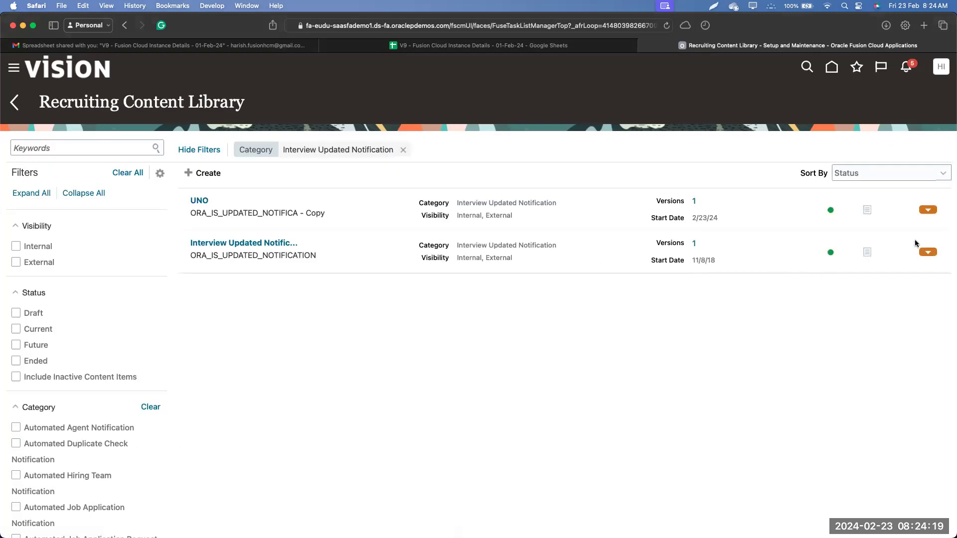
- Check the actions offered for the original Interview Updated Notification item, review its message and SMS text, and return to the library
{"action": "left_click", "coordinate": [927, 252]}
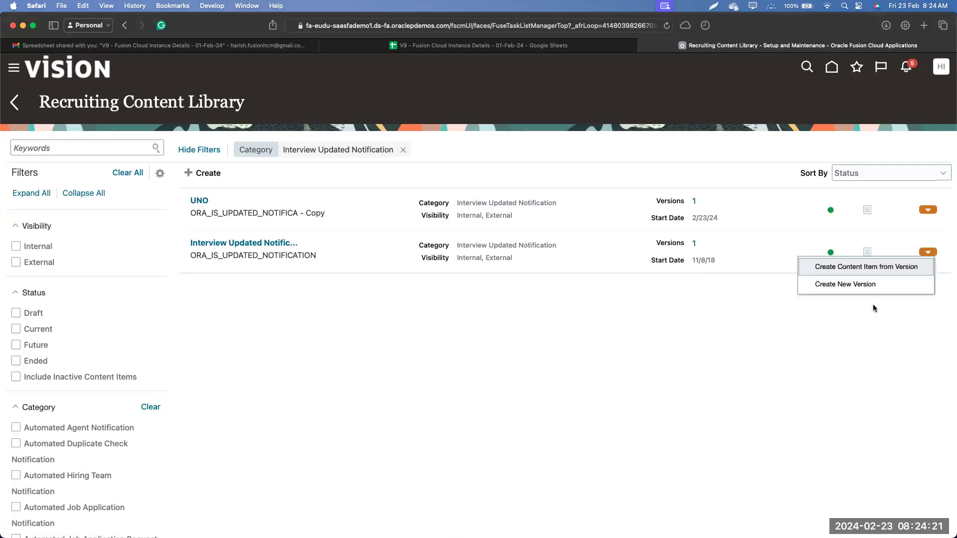
{"action": "left_click", "coordinate": [775, 298]}
{"action": "left_click", "coordinate": [269, 244]}
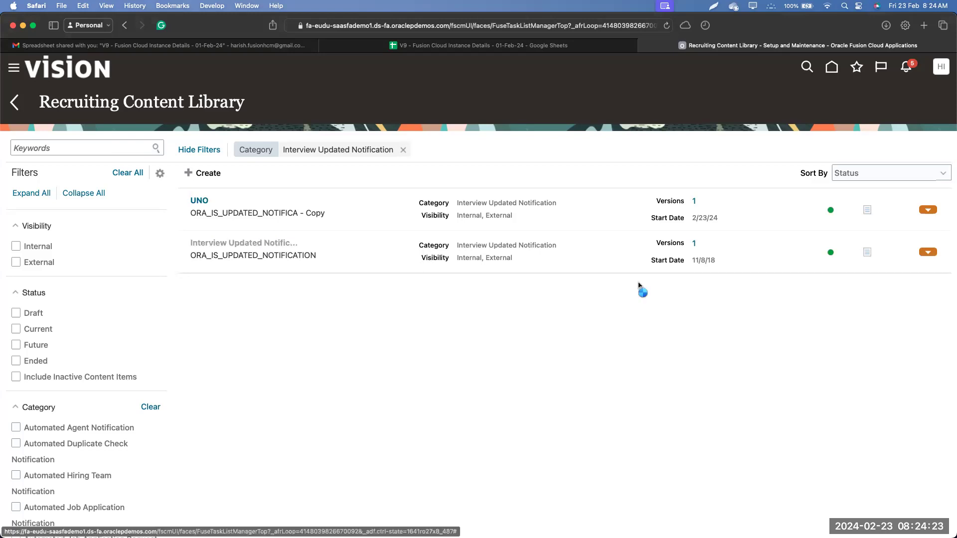
{"action": "left_click", "coordinate": [907, 105]}
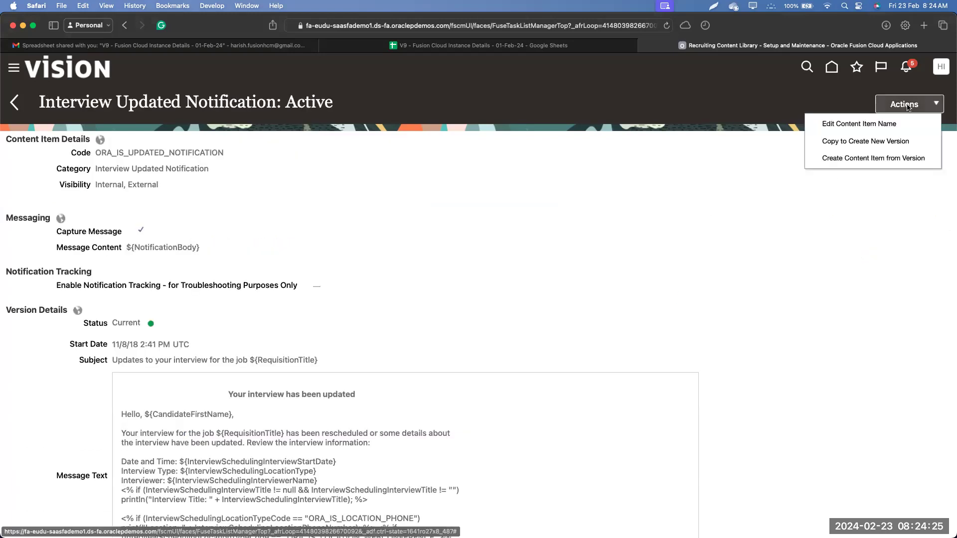
{"action": "scroll", "coordinate": [782, 299], "scroll_direction": "down", "scroll_amount": 5}
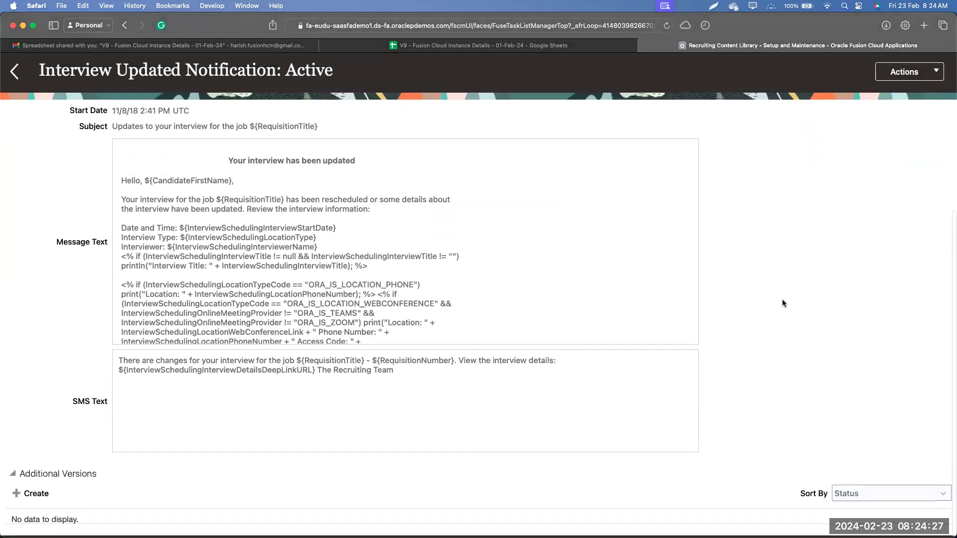
{"action": "scroll", "coordinate": [73, 187], "scroll_direction": "up", "scroll_amount": 3}
{"action": "left_click", "coordinate": [14, 73]}
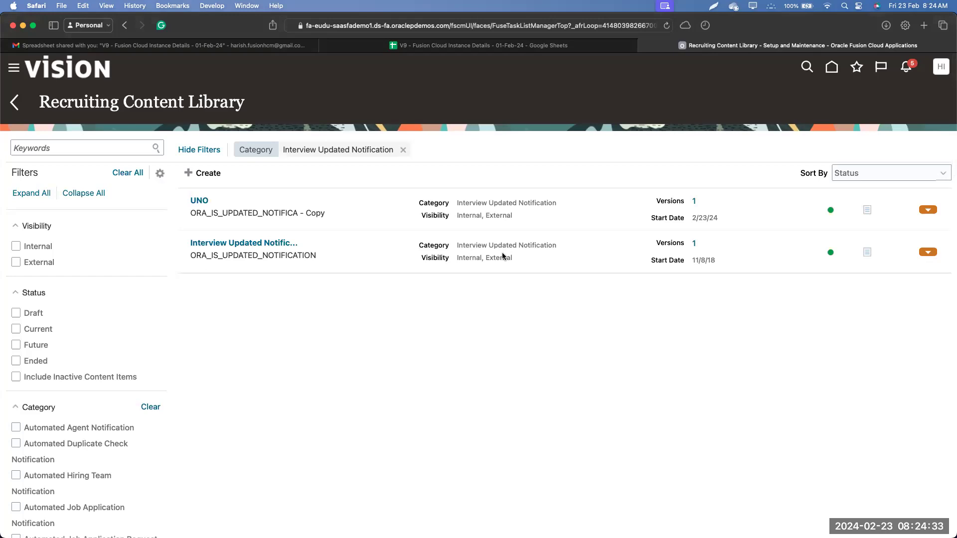
- Switch to the HCM Course agenda workbook in Excel and enter Content Library as the module in A2 of the Points to check sheet
{"action": "mouse_move", "coordinate": [298, 515]}
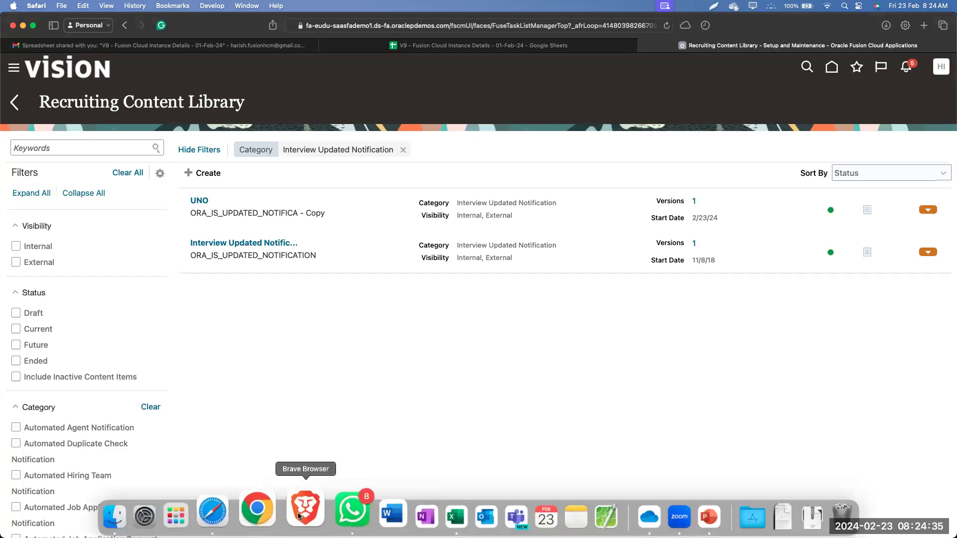
{"action": "left_click", "coordinate": [407, 495]}
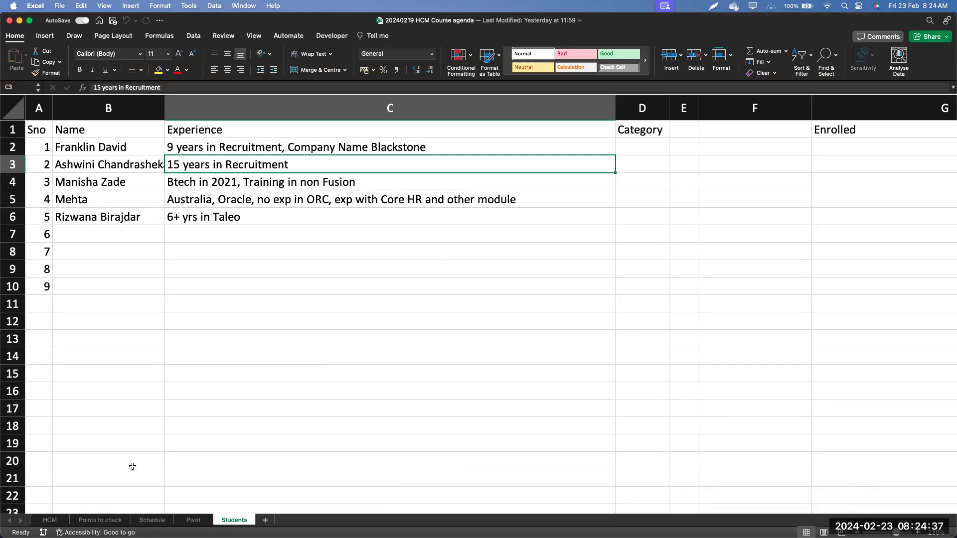
{"action": "left_click", "coordinate": [101, 520]}
{"action": "left_click", "coordinate": [130, 368]}
{"action": "scroll", "coordinate": [85, 180], "scroll_direction": "up", "scroll_amount": 2}
{"action": "left_click", "coordinate": [72, 152]}
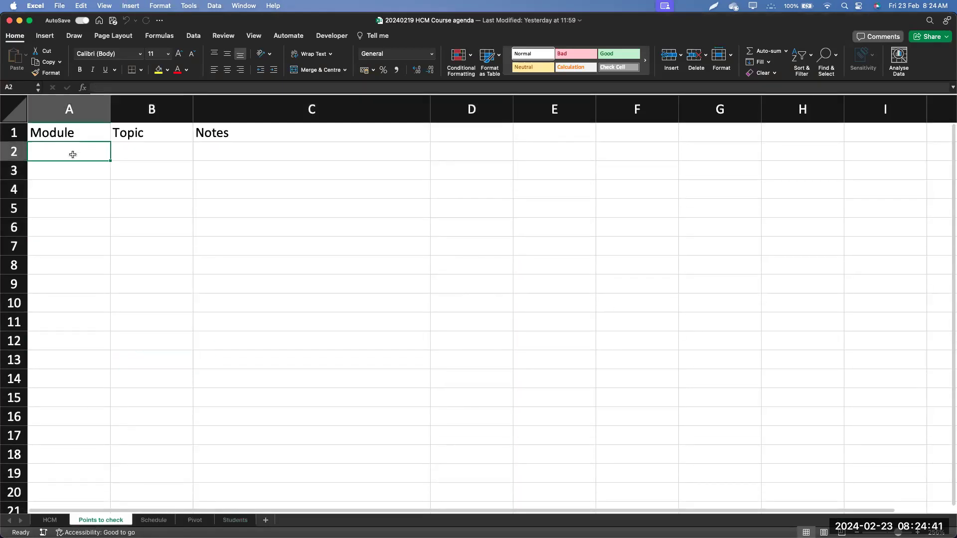
{"action": "double_click", "coordinate": [72, 154]}
{"action": "type", "text": "Content L"}
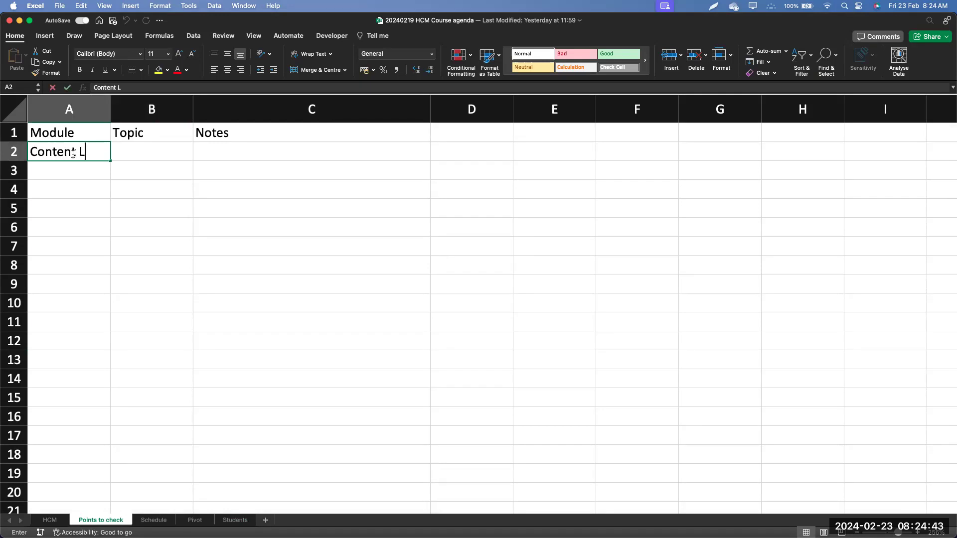
{"action": "type", "text": "ibrary"}
{"action": "key", "text": "Tab"}
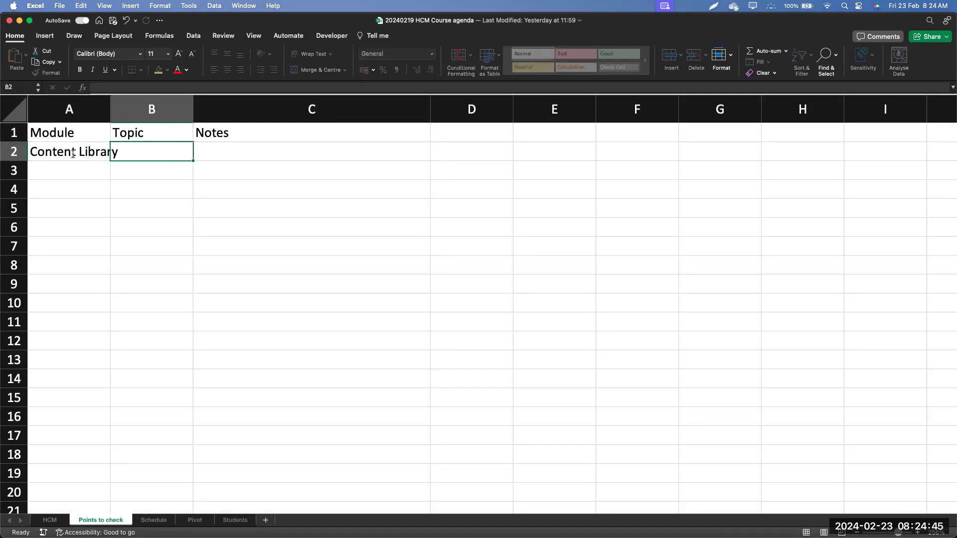
- Enter the topic "Deactive Seeded Content items like Interview Scheduled notification" in B2
{"action": "type", "text": "Deactive"}
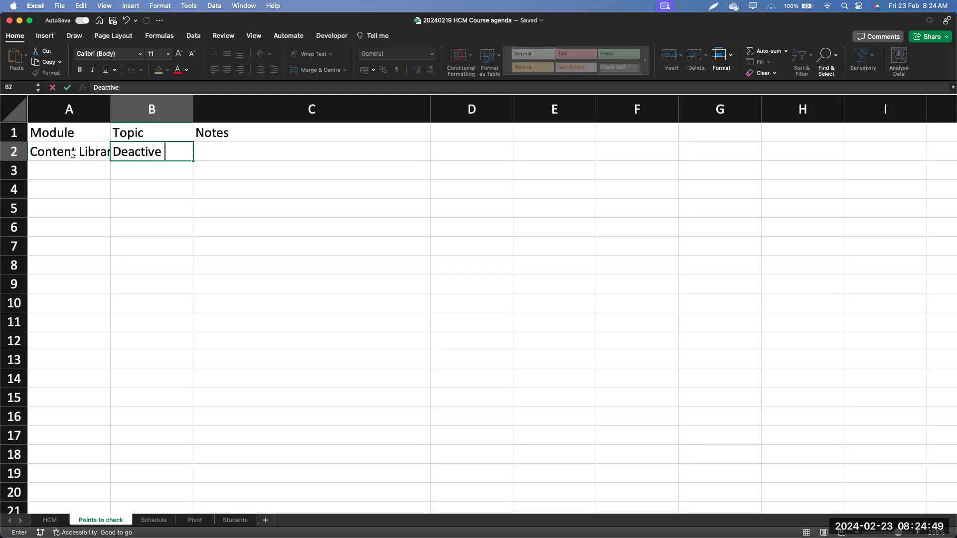
{"action": "type", "text": " Seeded Content items"}
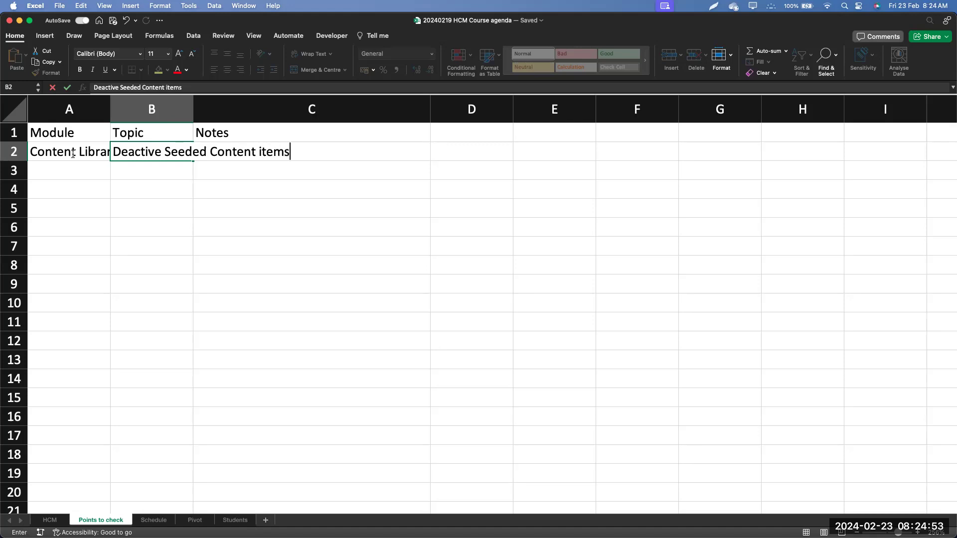
{"action": "type", "text": " like Interview Schedule"}
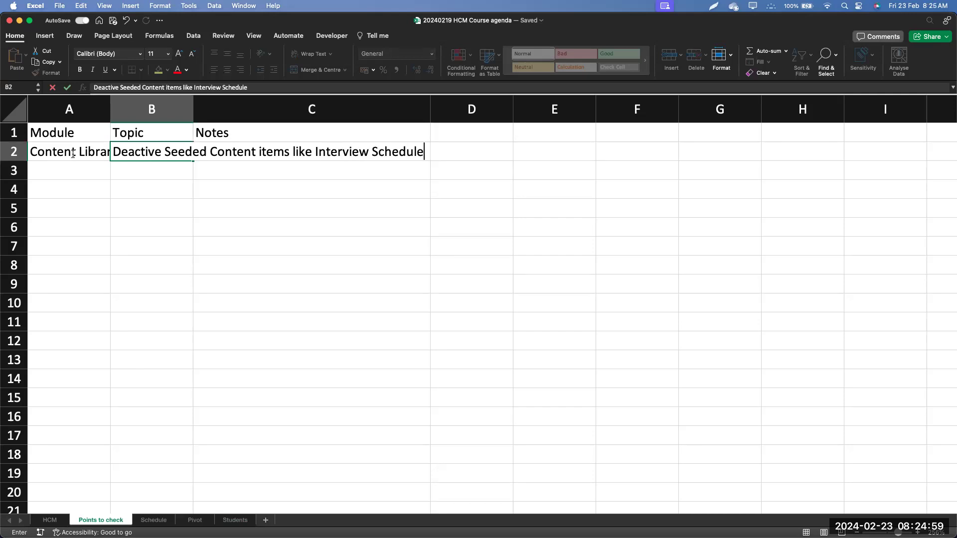
{"action": "key", "text": "BackSpace"}
{"action": "type", "text": "d notit"}
{"action": "key", "text": "BackSpace"}
{"action": "type", "text": "fication"}
{"action": "key", "text": "Return"}
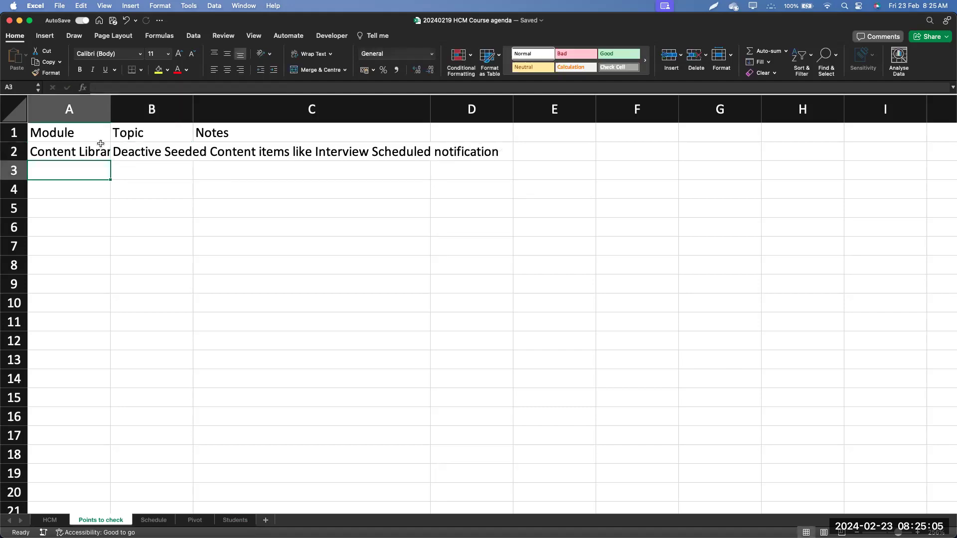
- Fit the Topic and Module column widths to their contents on the Points to check sheet
{"action": "double_click", "coordinate": [194, 108]}
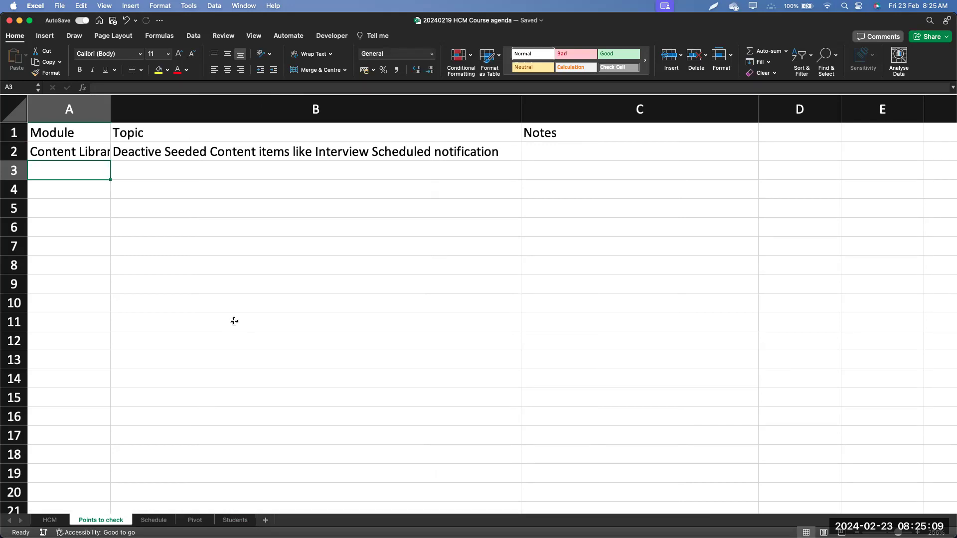
{"action": "left_click", "coordinate": [60, 522]}
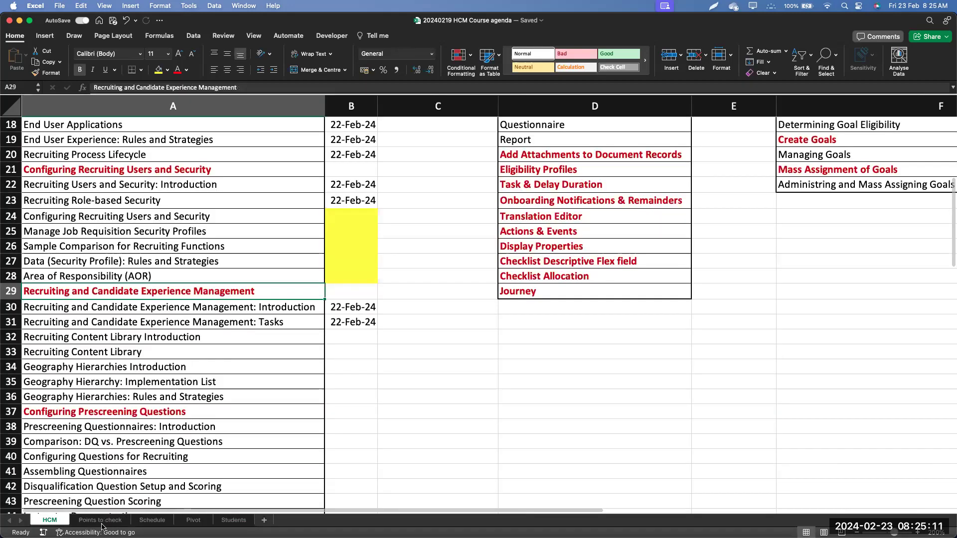
{"action": "left_click", "coordinate": [101, 523]}
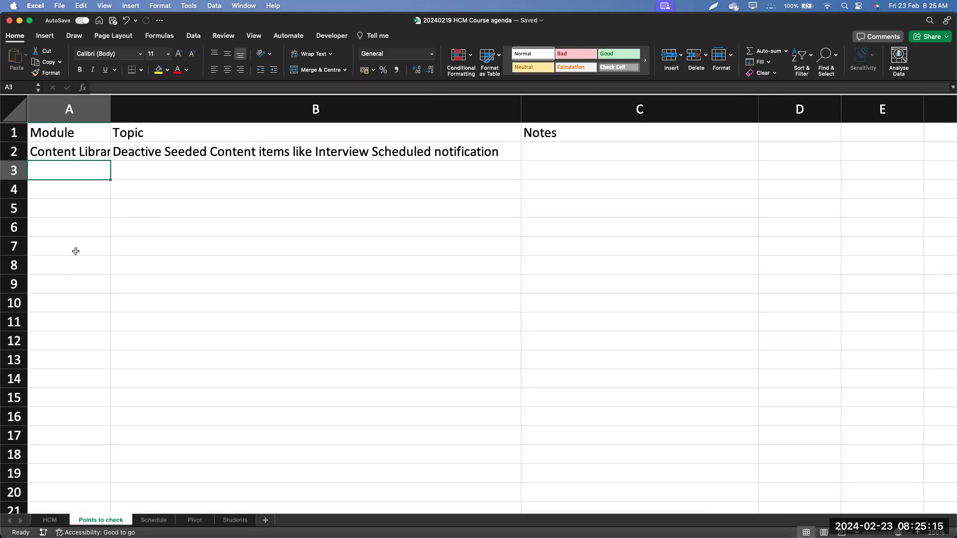
{"action": "double_click", "coordinate": [109, 105]}
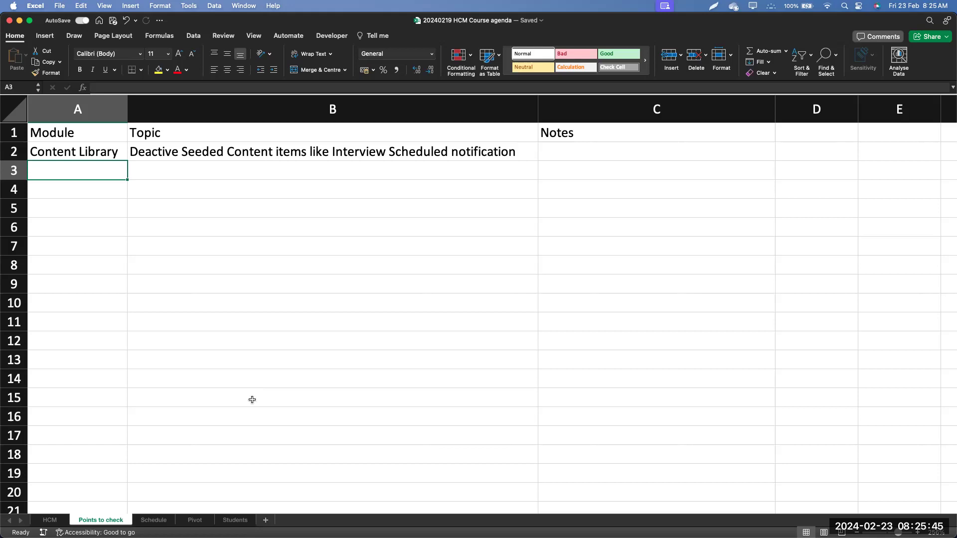
- Switch back to the Recruiting Content Library in Safari and remove the Interview Updated Notification category filter
{"action": "key", "text": "ctrl+Right"}
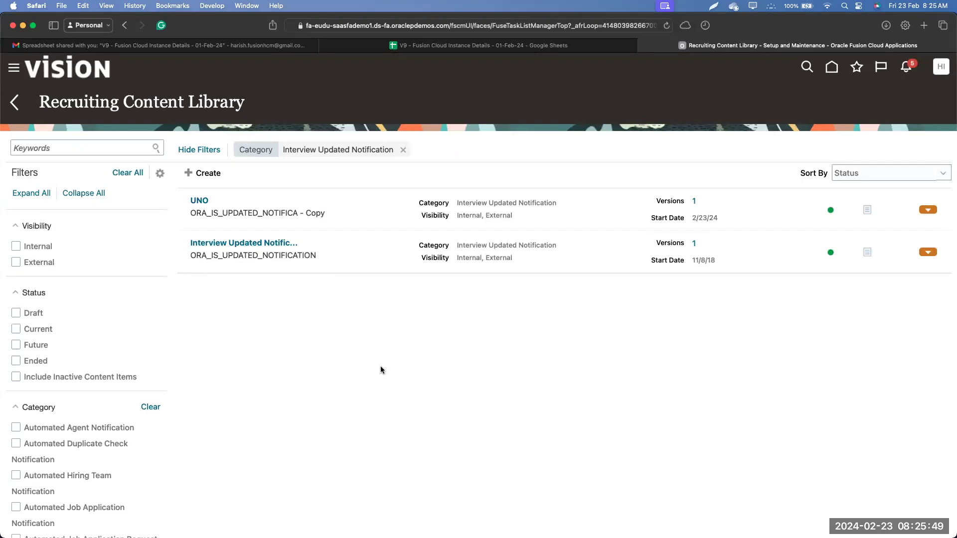
{"action": "left_click", "coordinate": [405, 150]}
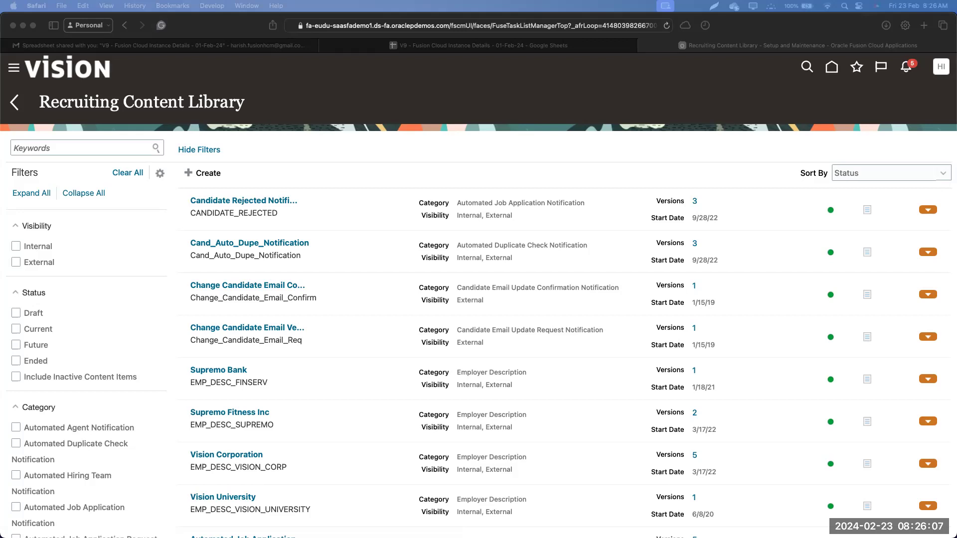
- Review the full list of Category filter options, including the interview, job offer, candidate and event notifications, and the listed content items
{"action": "scroll", "coordinate": [214, 353], "scroll_direction": "down", "scroll_amount": 5}
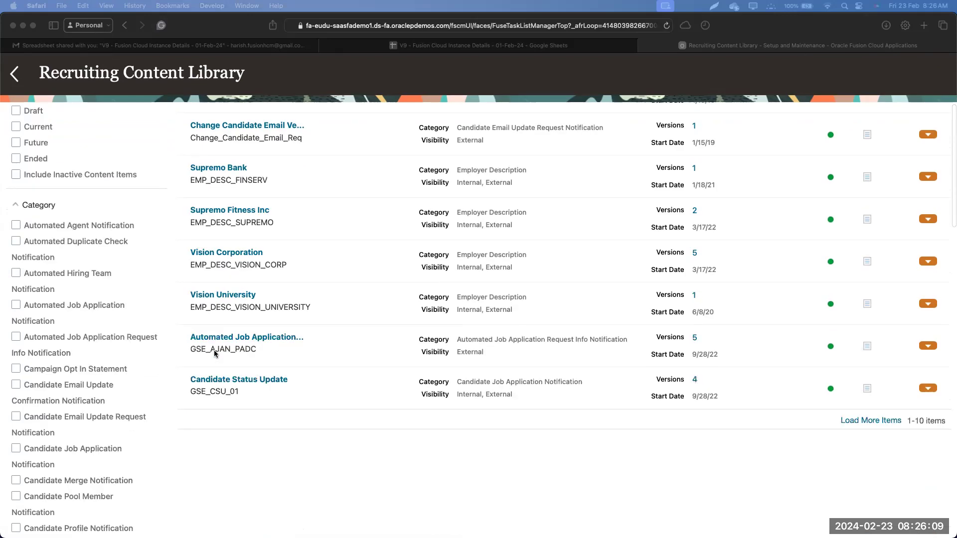
{"action": "scroll", "coordinate": [118, 353], "scroll_direction": "down", "scroll_amount": 3}
{"action": "scroll", "coordinate": [130, 249], "scroll_direction": "down", "scroll_amount": 5}
{"action": "scroll", "coordinate": [131, 253], "scroll_direction": "down", "scroll_amount": 3}
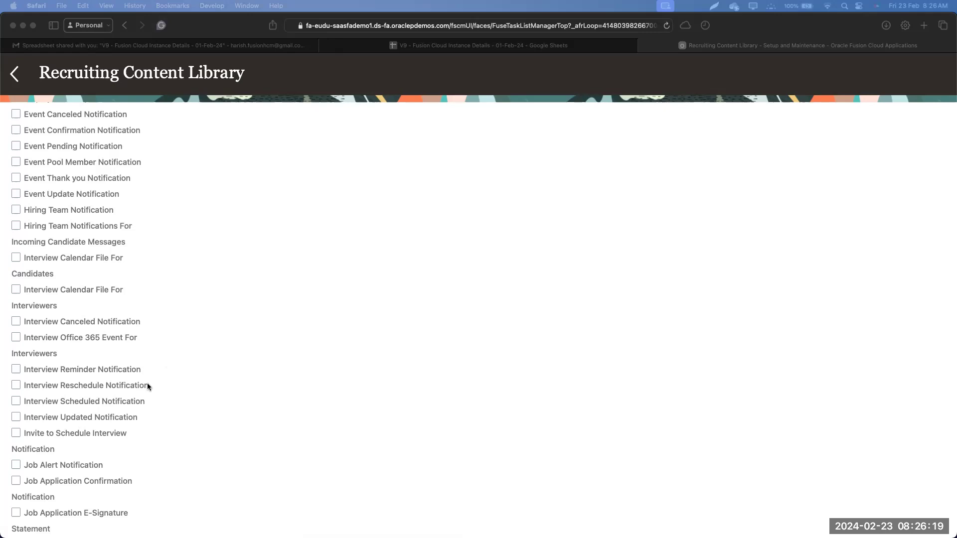
{"action": "scroll", "coordinate": [147, 429], "scroll_direction": "down", "scroll_amount": 3}
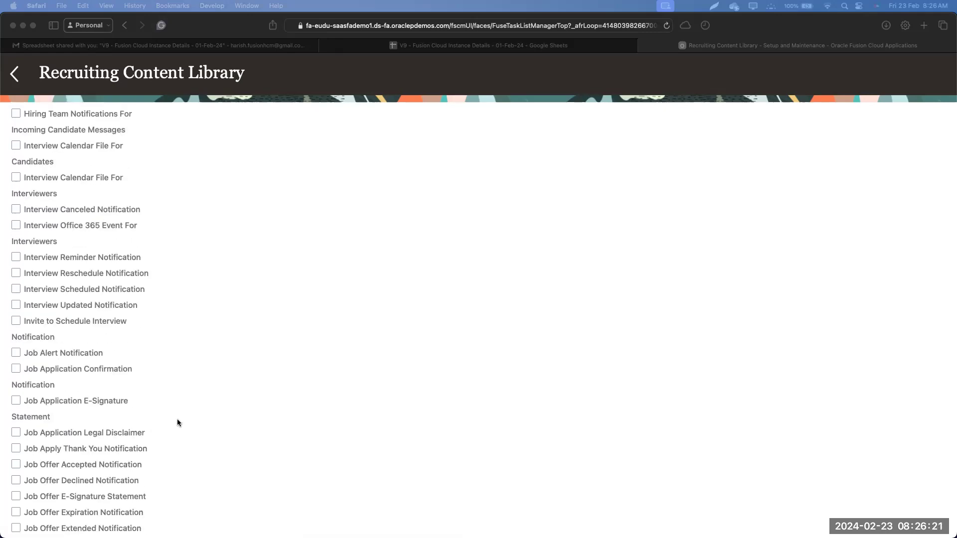
{"action": "scroll", "coordinate": [177, 423], "scroll_direction": "down", "scroll_amount": 2}
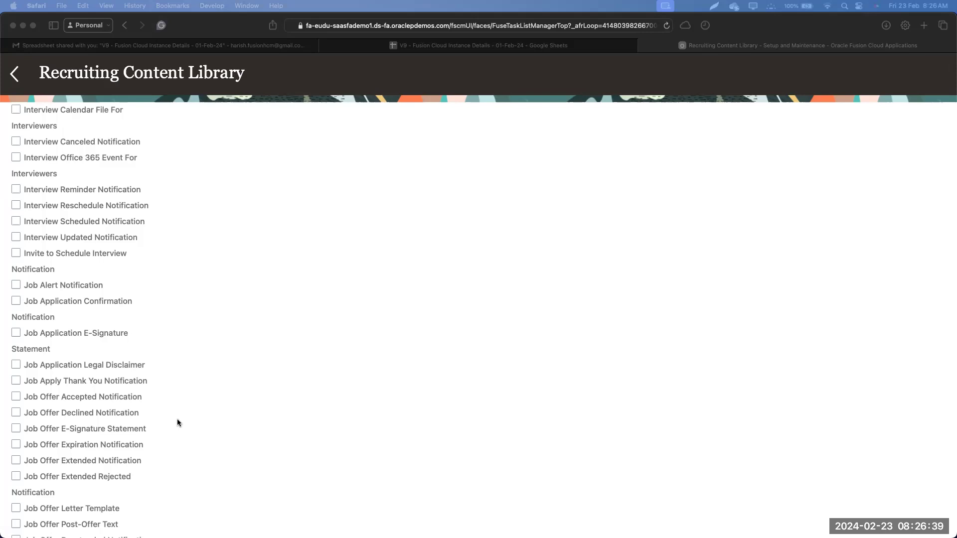
{"action": "scroll", "coordinate": [177, 423], "scroll_direction": "down", "scroll_amount": 3}
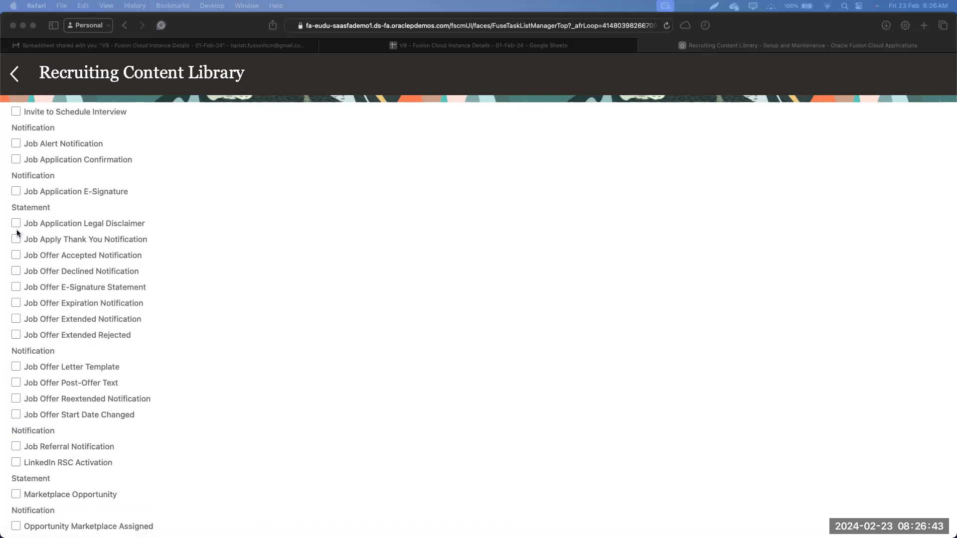
{"action": "mouse_move", "coordinate": [2, 231]}
{"action": "left_mouse_down"}
{"action": "mouse_move", "coordinate": [2, 262]}
{"action": "mouse_move", "coordinate": [13, 246]}
{"action": "mouse_move", "coordinate": [150, 247]}
{"action": "mouse_move", "coordinate": [161, 343]}
{"action": "mouse_move", "coordinate": [95, 394]}
{"action": "mouse_move", "coordinate": [20, 398]}
{"action": "mouse_move", "coordinate": [6, 282]}
{"action": "mouse_move", "coordinate": [14, 254]}
{"action": "left_mouse_up"}
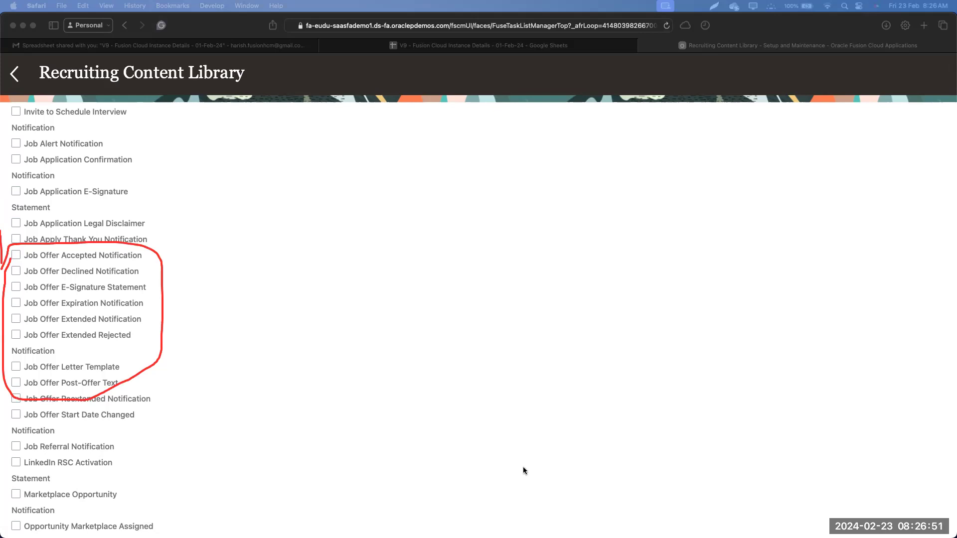
{"action": "scroll", "coordinate": [280, 467], "scroll_direction": "down", "scroll_amount": 10}
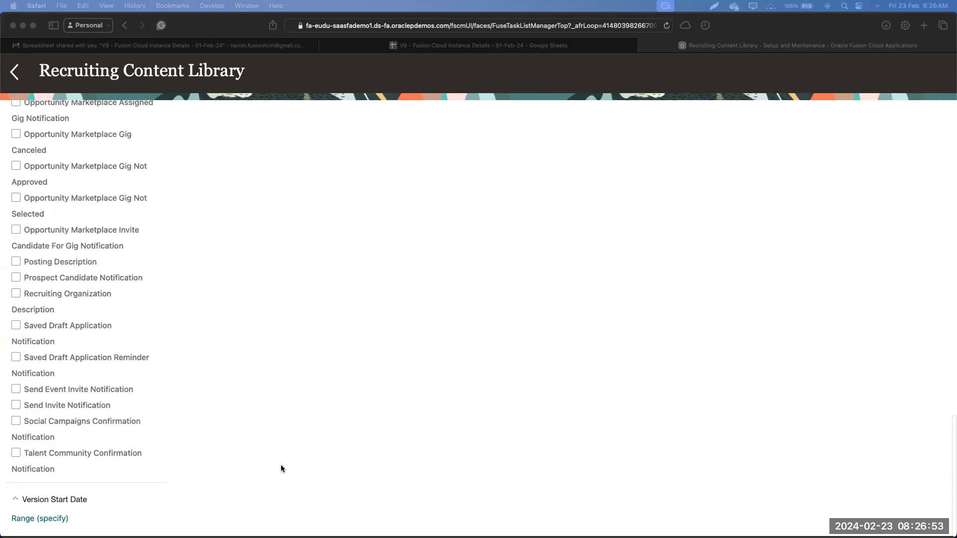
{"action": "scroll", "coordinate": [199, 457], "scroll_direction": "up", "scroll_amount": 12}
{"action": "scroll", "coordinate": [194, 450], "scroll_direction": "down", "scroll_amount": 3}
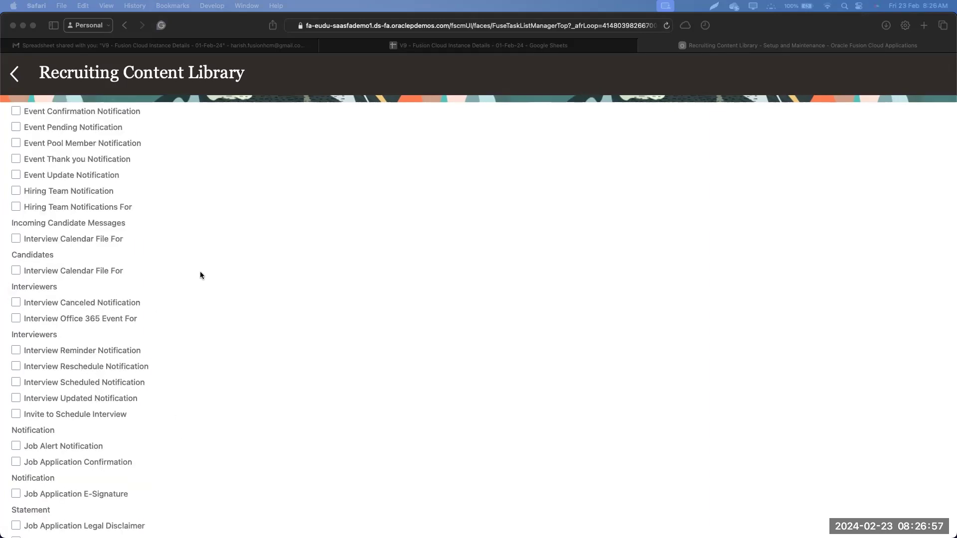
{"action": "scroll", "coordinate": [203, 295], "scroll_direction": "up", "scroll_amount": 5}
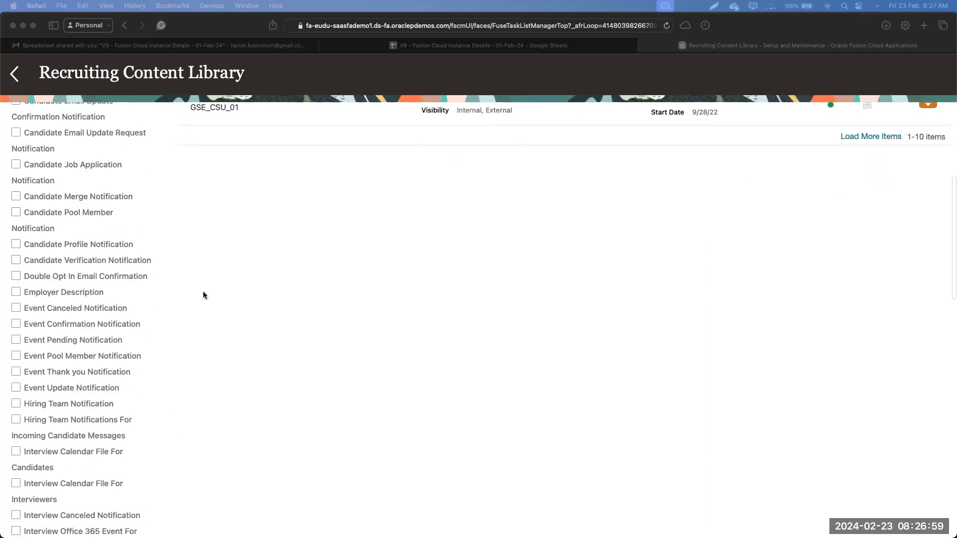
{"action": "scroll", "coordinate": [203, 295], "scroll_direction": "up", "scroll_amount": 3}
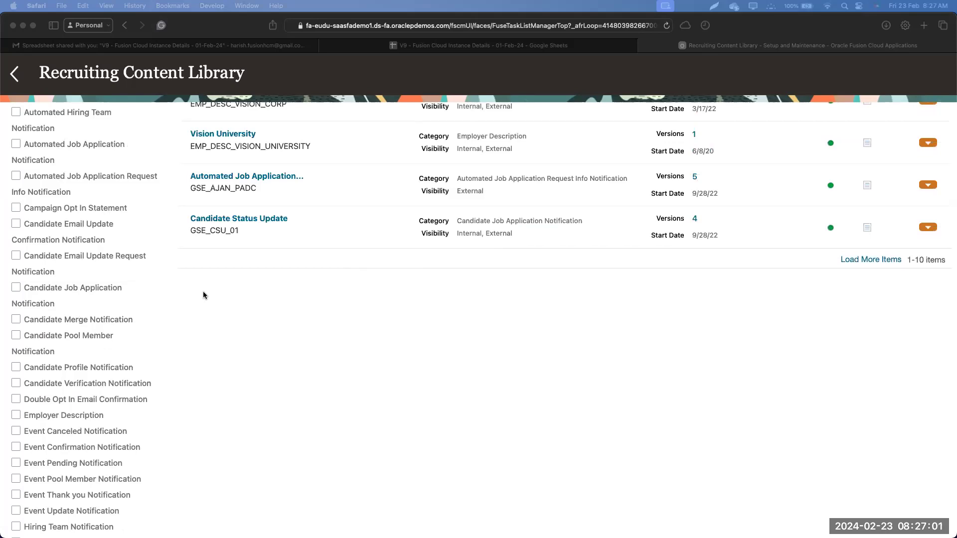
{"action": "scroll", "coordinate": [161, 251], "scroll_direction": "up", "scroll_amount": 1}
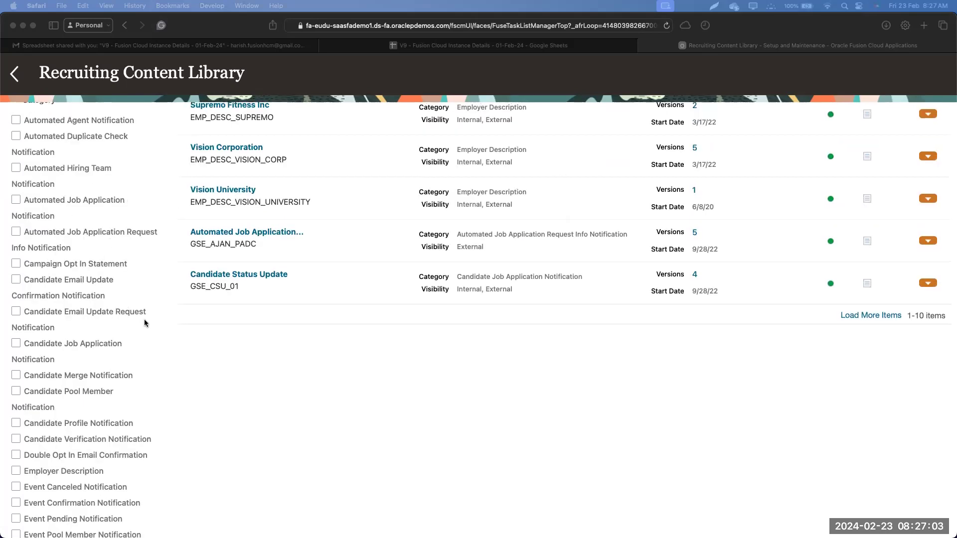
{"action": "scroll", "coordinate": [145, 322], "scroll_direction": "up", "scroll_amount": 3}
{"action": "scroll", "coordinate": [209, 352], "scroll_direction": "down", "scroll_amount": 2}
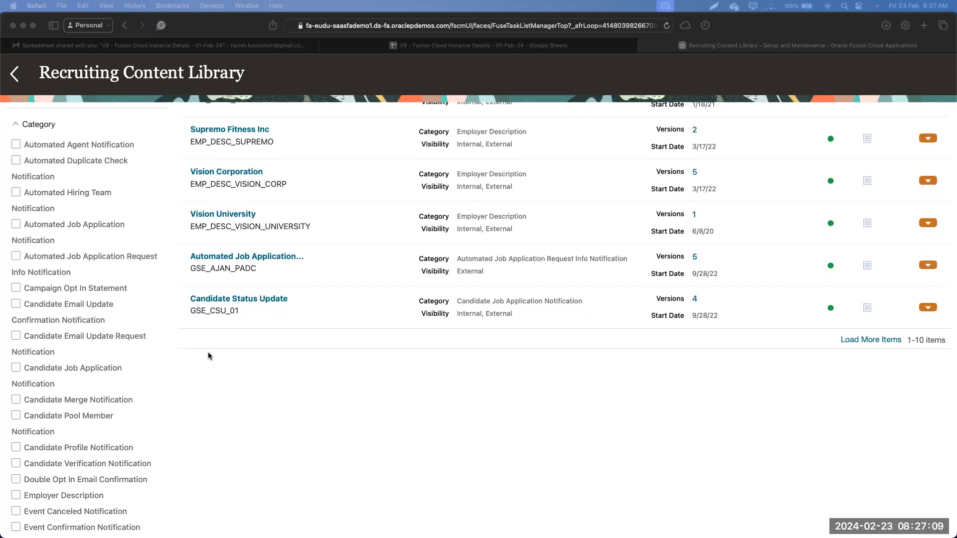
{"action": "scroll", "coordinate": [208, 356], "scroll_direction": "up", "scroll_amount": 10}
{"action": "scroll", "coordinate": [209, 355], "scroll_direction": "down", "scroll_amount": 2}
{"action": "scroll", "coordinate": [208, 355], "scroll_direction": "up", "scroll_amount": 2}
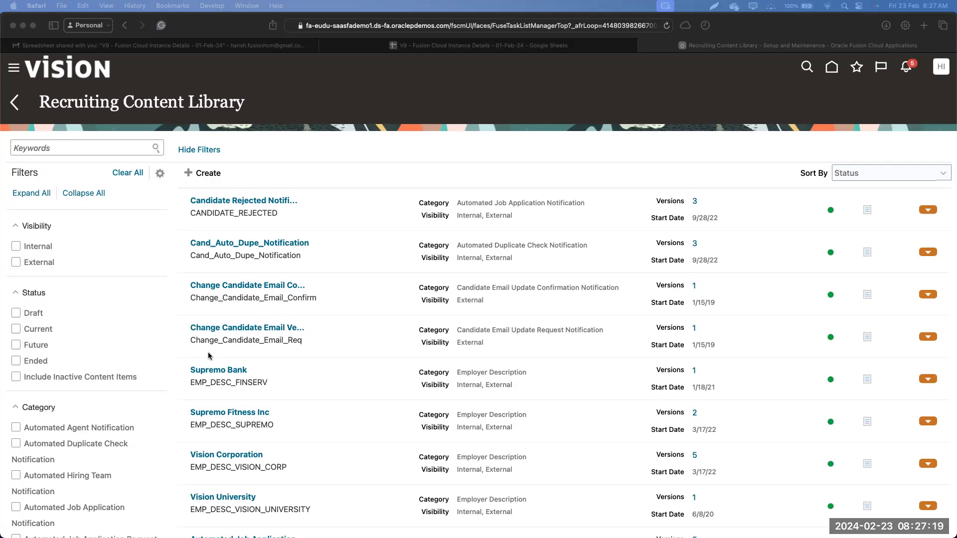
{"action": "scroll", "coordinate": [209, 356], "scroll_direction": "down", "scroll_amount": 10}
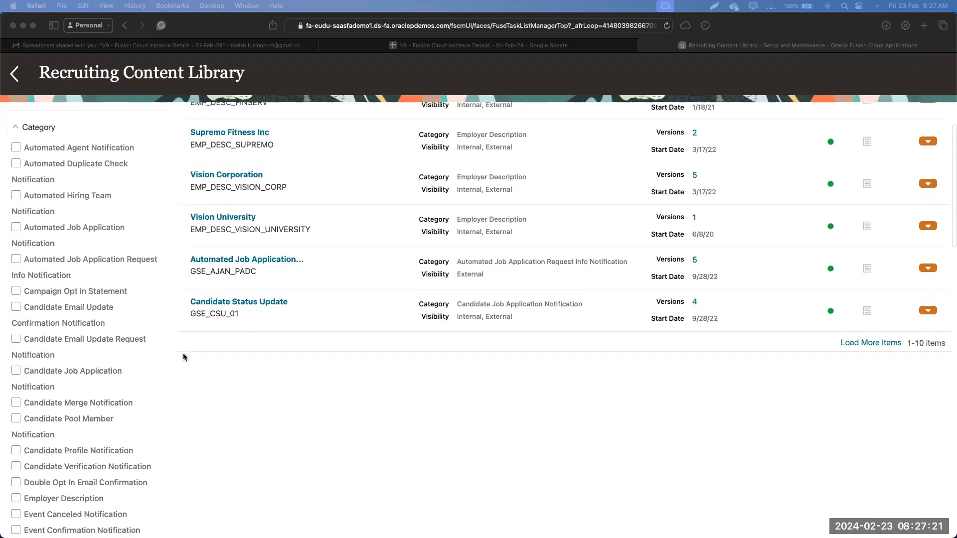